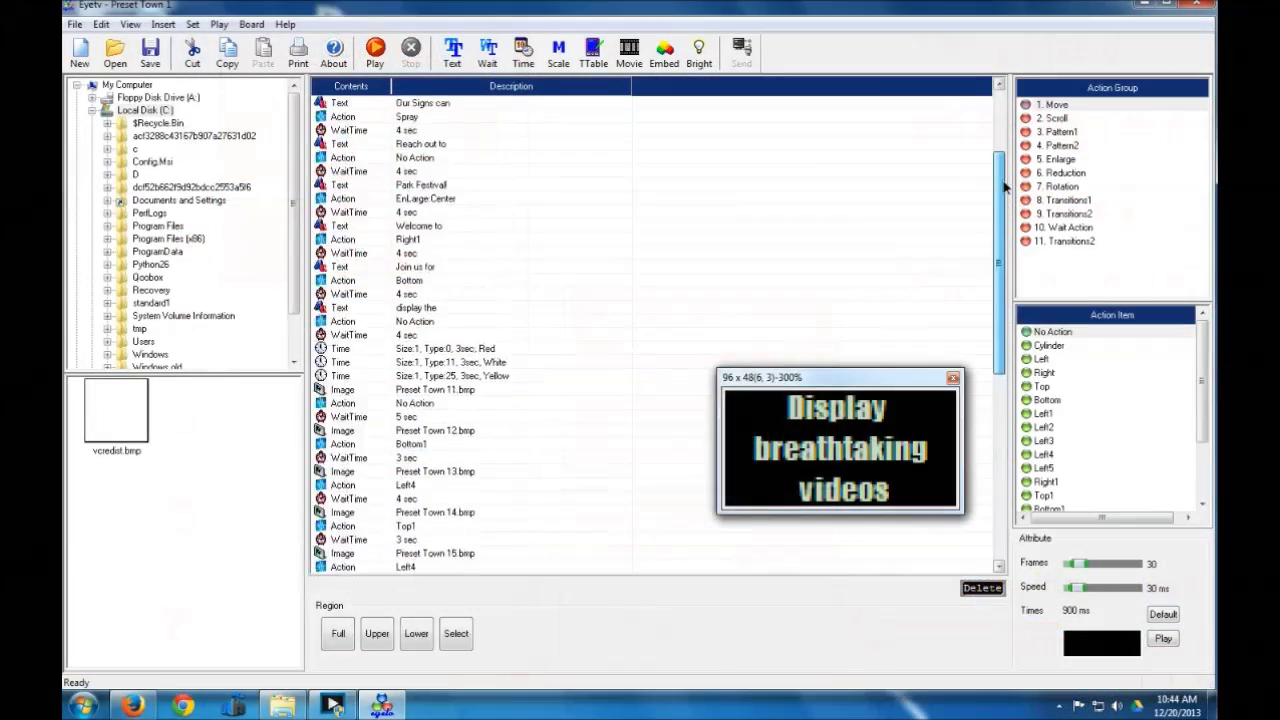
# - Scroll to the end of the Contents list and nudge the 96 x 48 sign preview up slightly
pyautogui.scroll(3, 1006, 186)
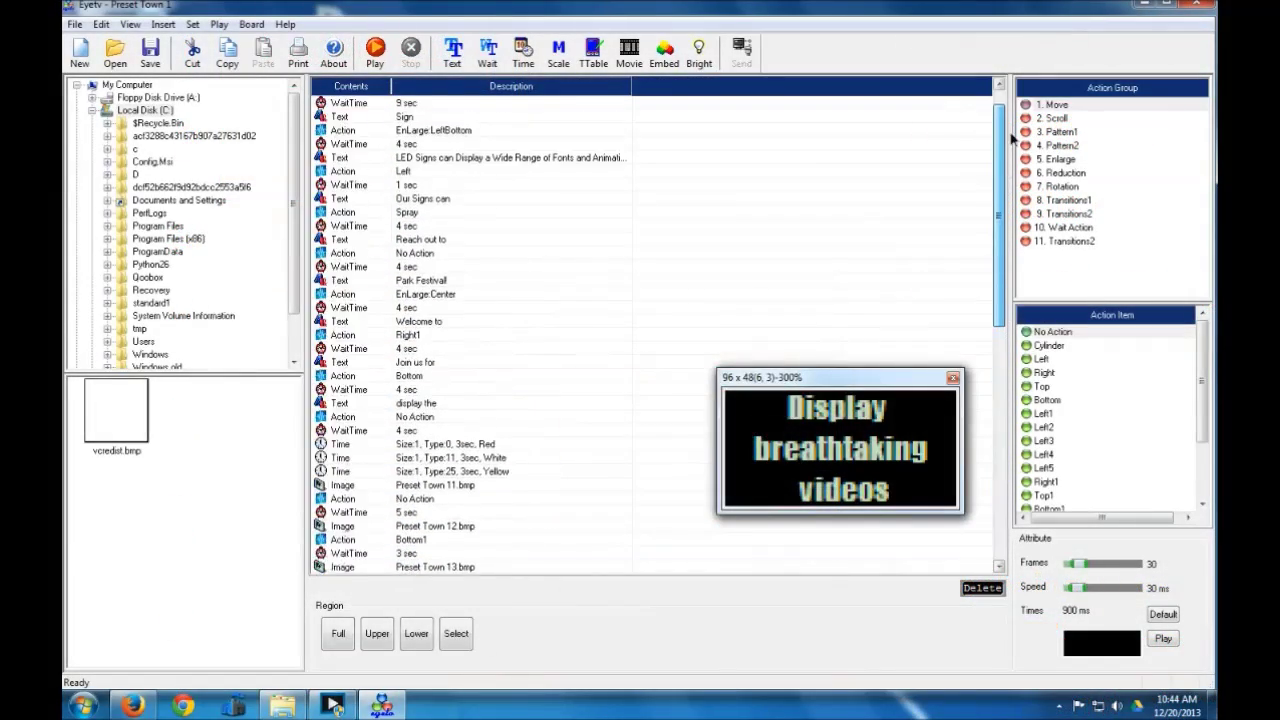
pyautogui.scroll(-15, 325, 344)
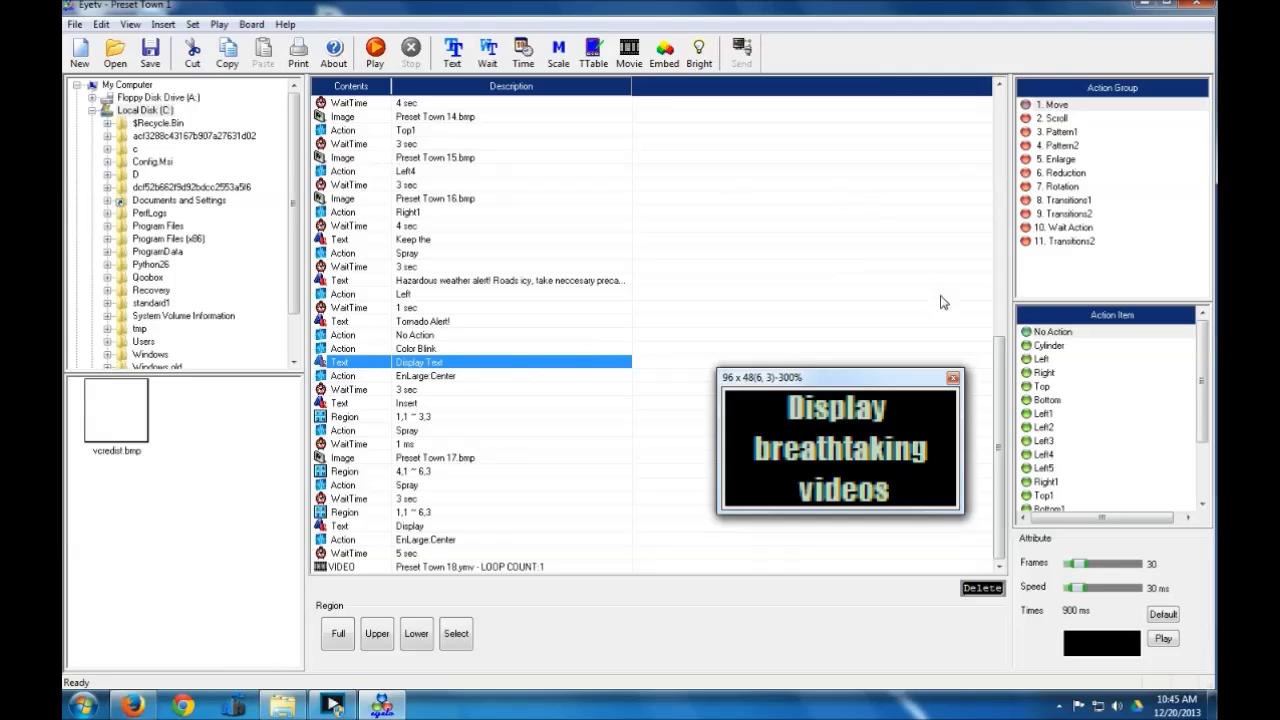
pyautogui.moveTo(1003, 360)
pyautogui.mouseDown()
pyautogui.moveTo(1003, 348)
pyautogui.moveTo(1004, 364)
pyautogui.mouseUp()
pyautogui.moveTo(794, 377); pyautogui.dragTo(790, 349)
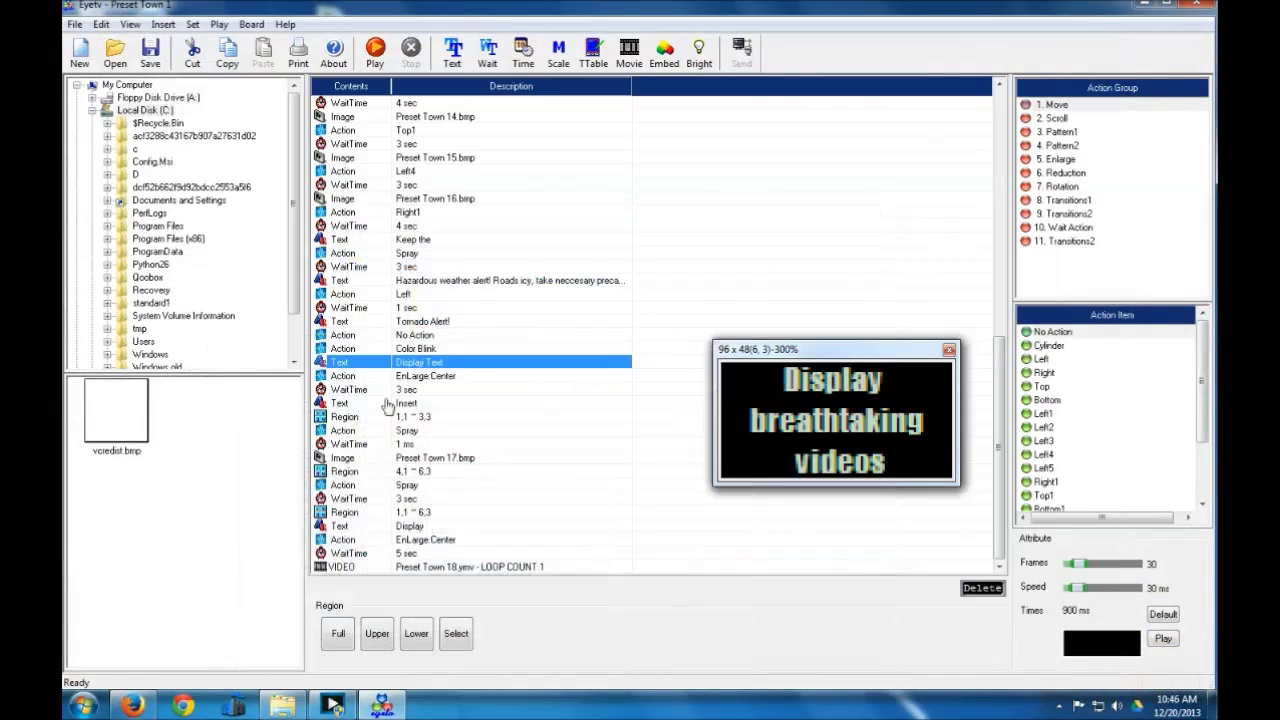
pyautogui.click(378, 60)
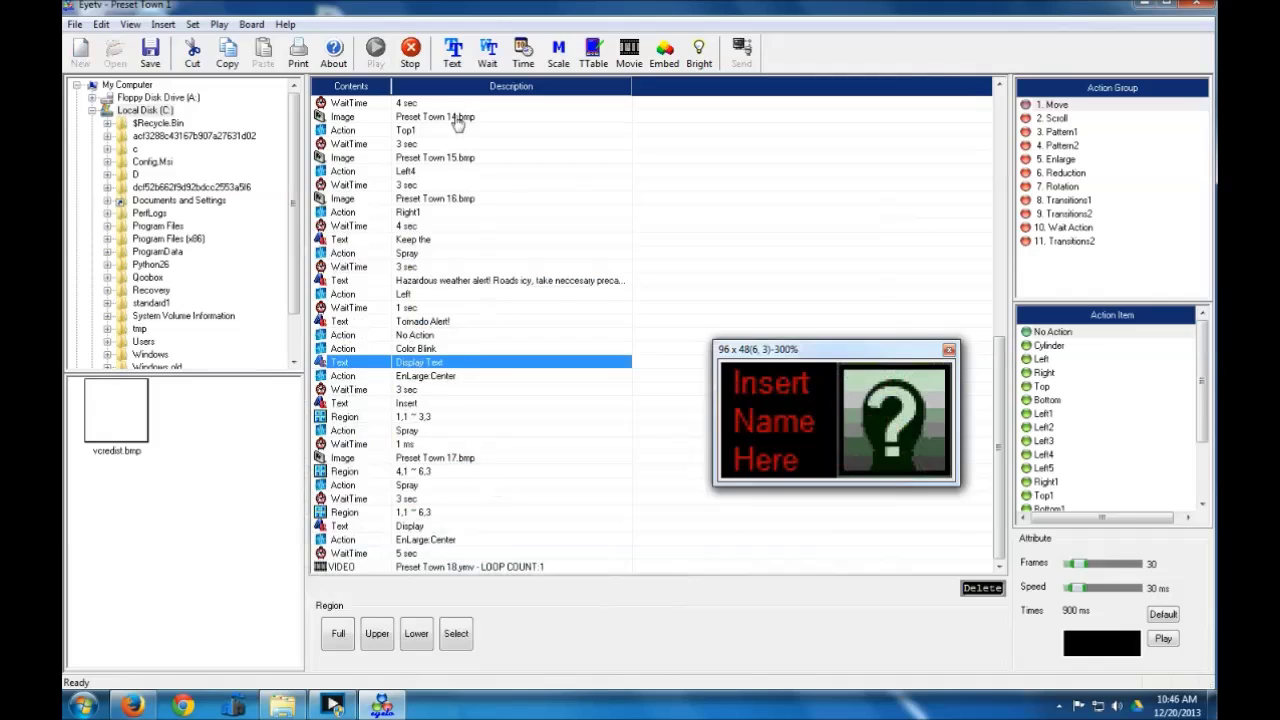
pyautogui.click(412, 55)
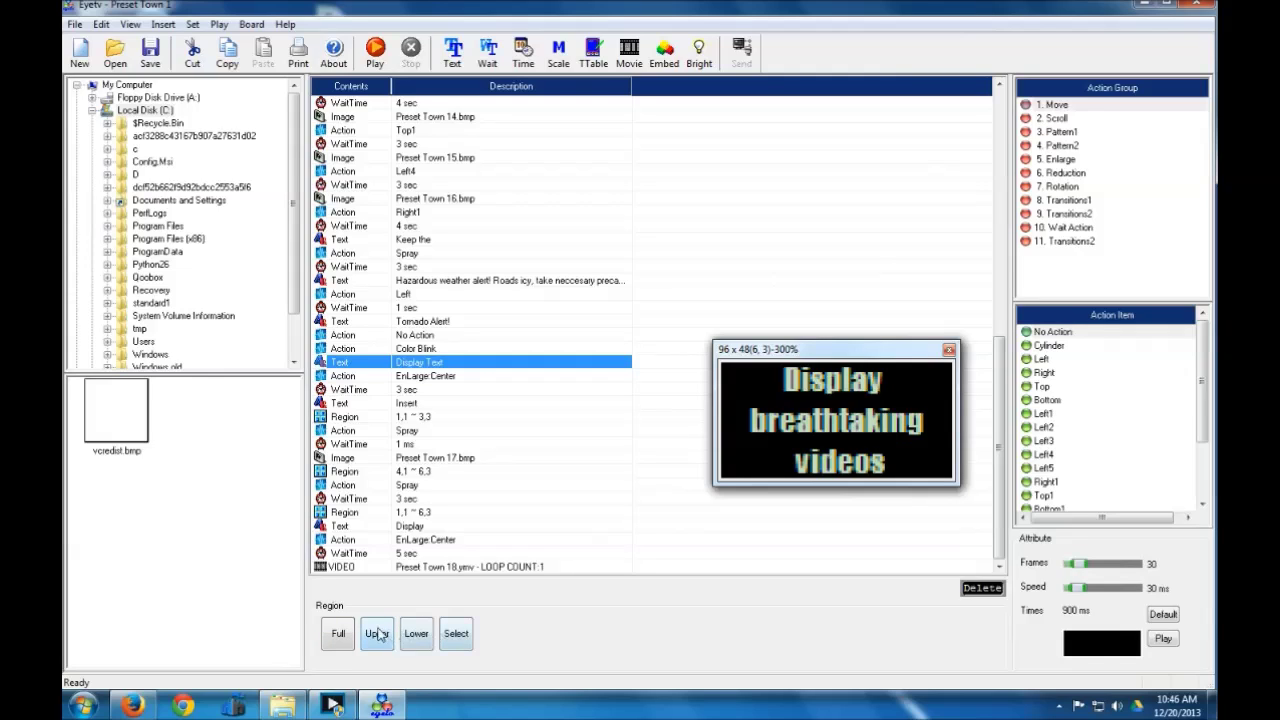
# - Add a Region step covering columns 4–6 of all three rows (4,1 ~ 6,3) before Display Text
pyautogui.click(452, 644)
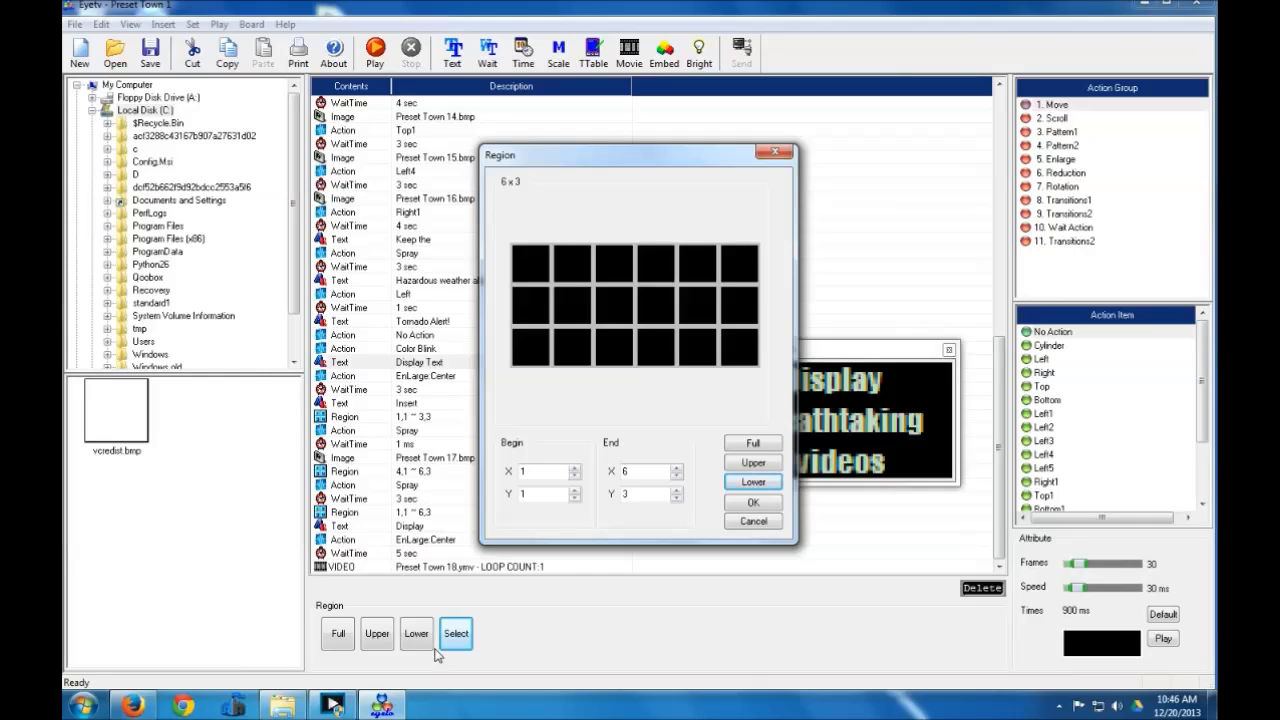
pyautogui.moveTo(528, 265); pyautogui.dragTo(566, 354)
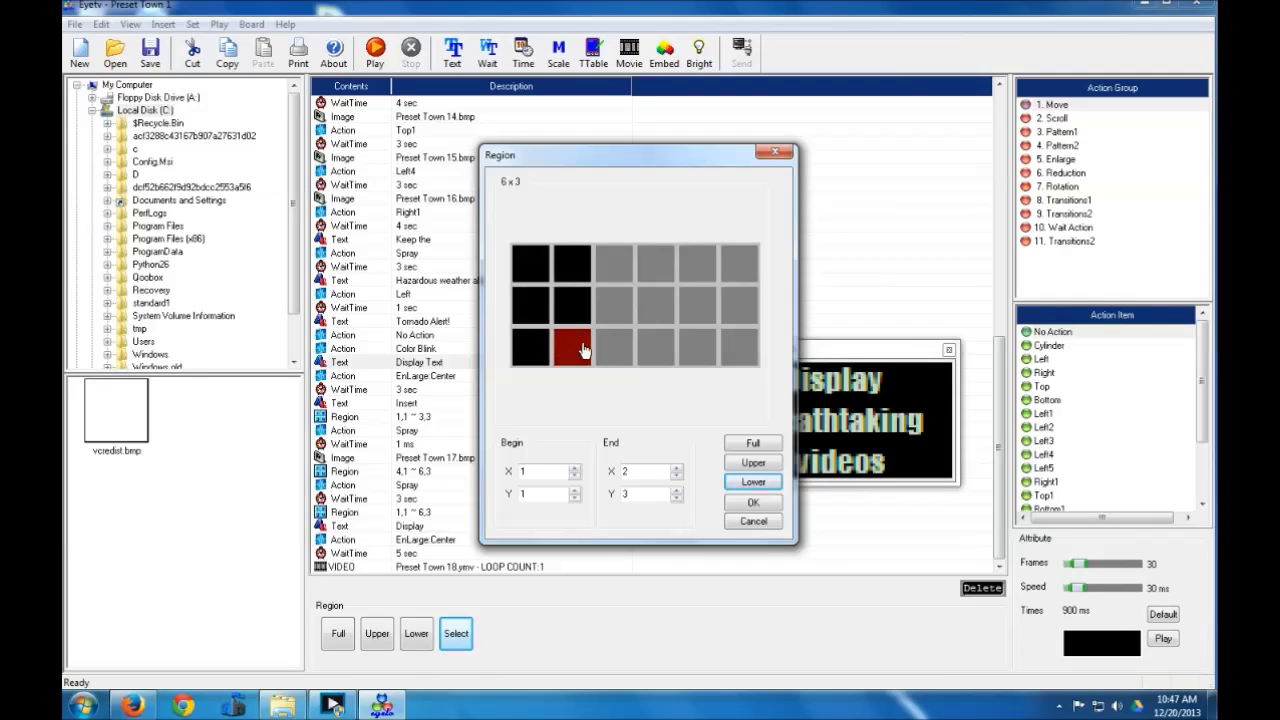
pyautogui.moveTo(622, 283); pyautogui.dragTo(525, 348)
pyautogui.moveTo(622, 281); pyautogui.dragTo(506, 352)
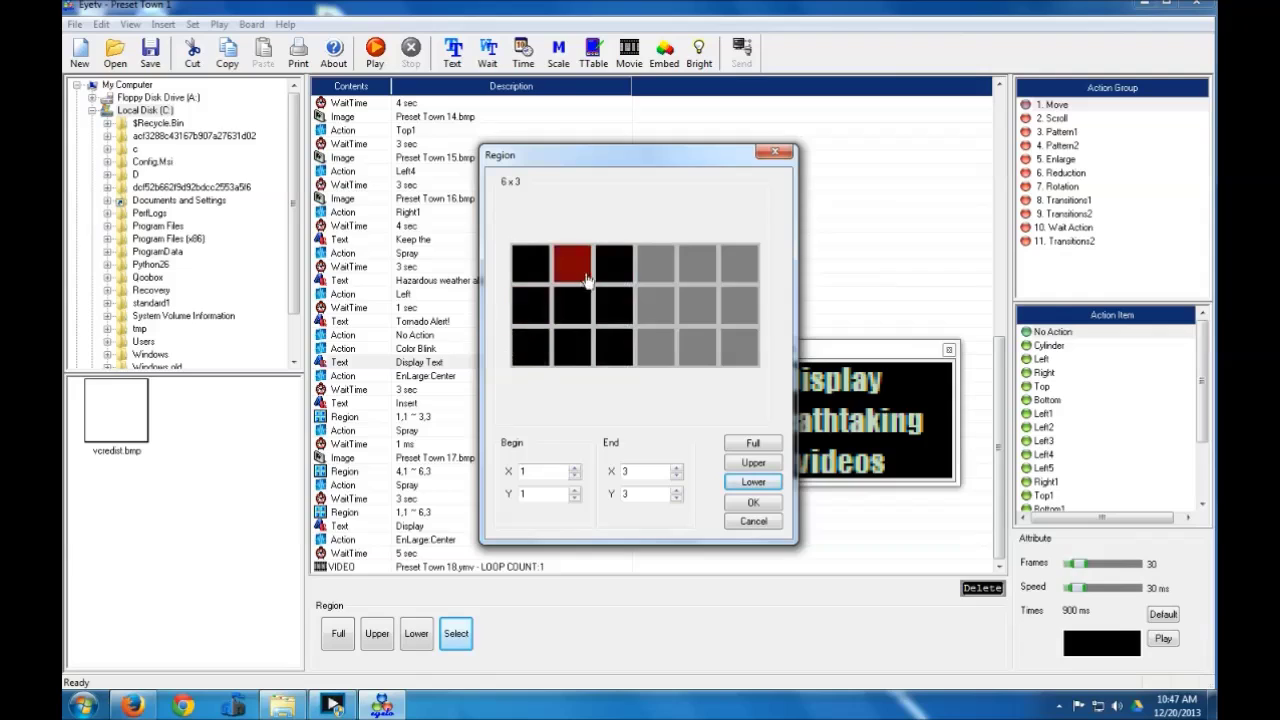
pyautogui.click(740, 444)
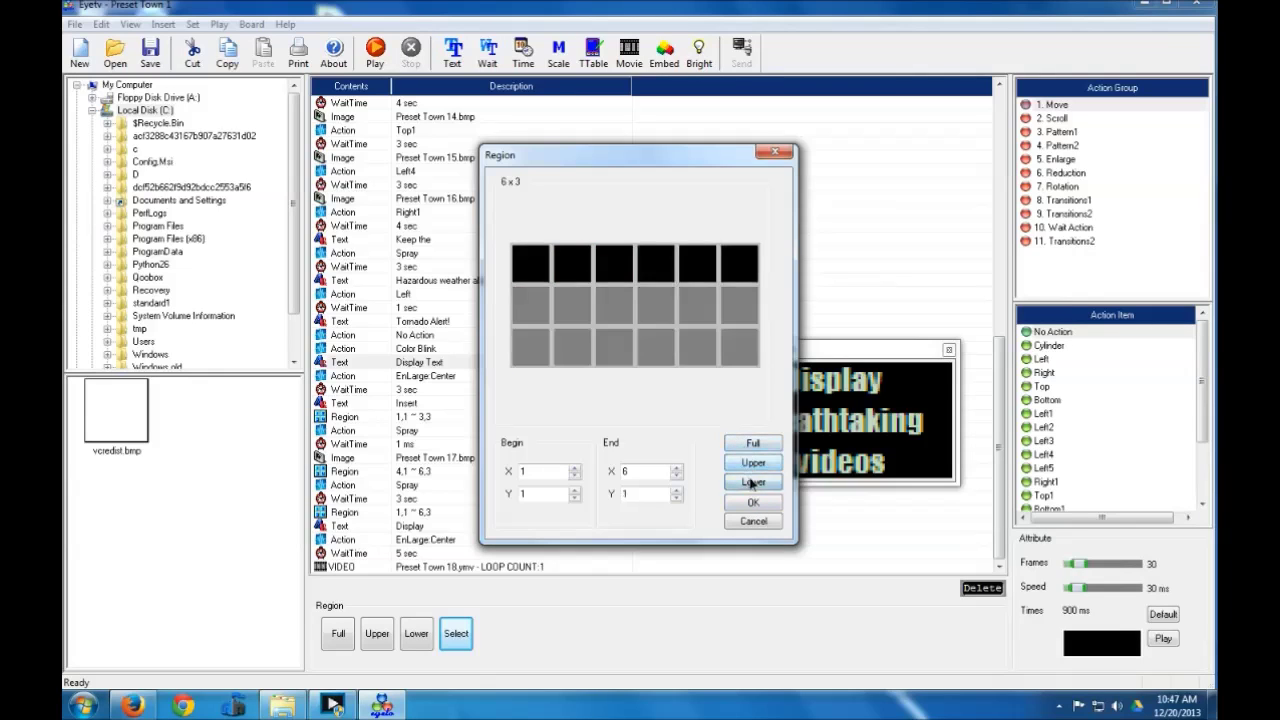
pyautogui.click(753, 482)
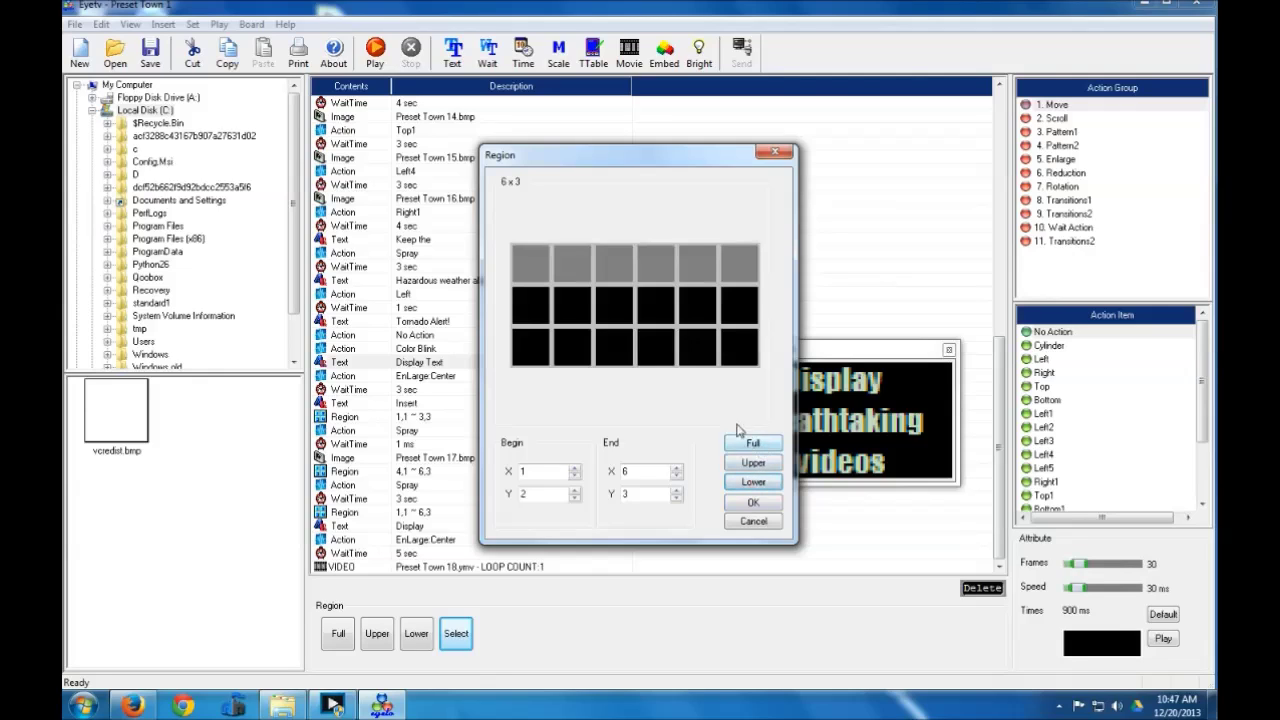
pyautogui.click(690, 282)
pyautogui.moveTo(690, 282); pyautogui.dragTo(752, 355)
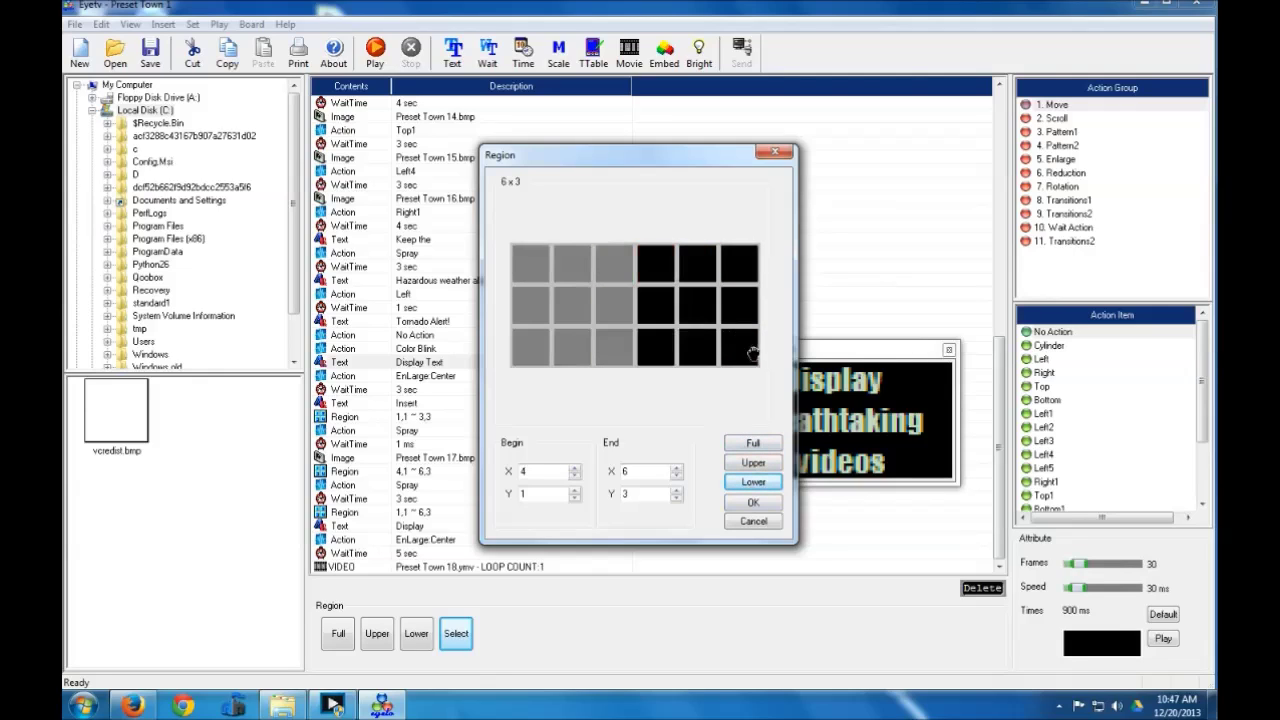
pyautogui.click(757, 503)
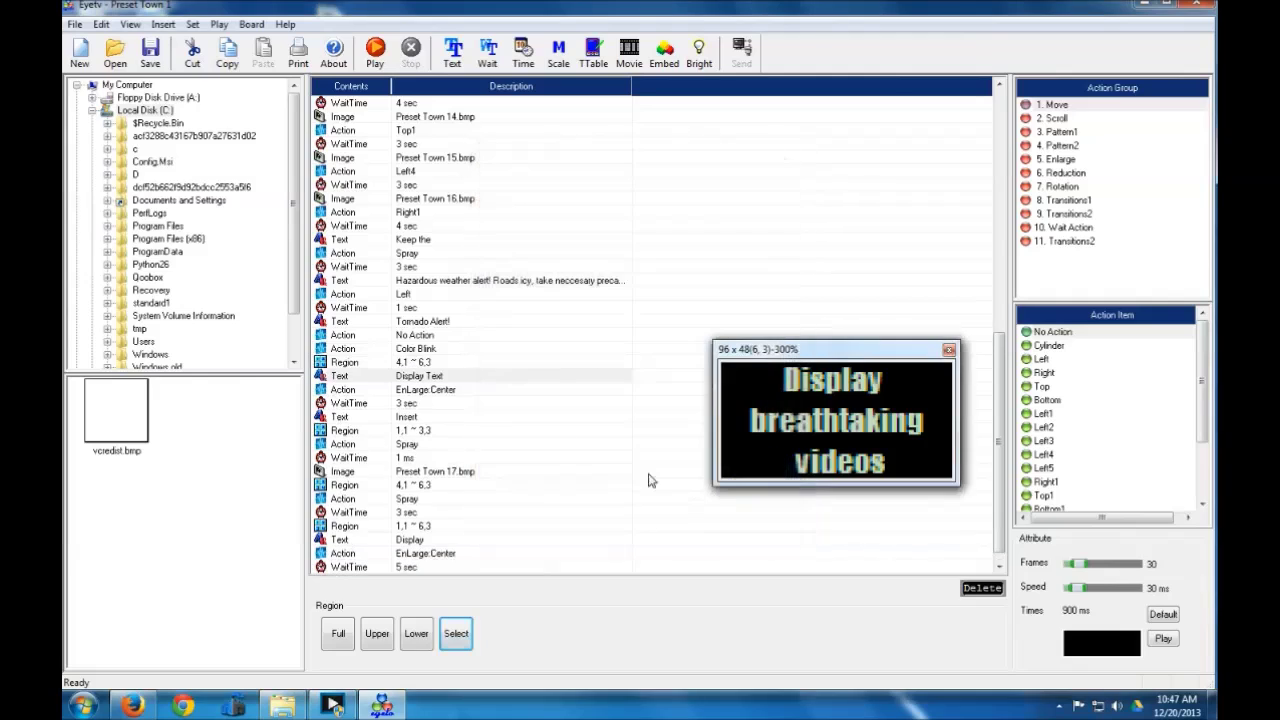
# - Delete the 4,1 ~ 6,3 Region step, save Preset Town 1, and open a new Untitled presentation
pyautogui.click(386, 364)
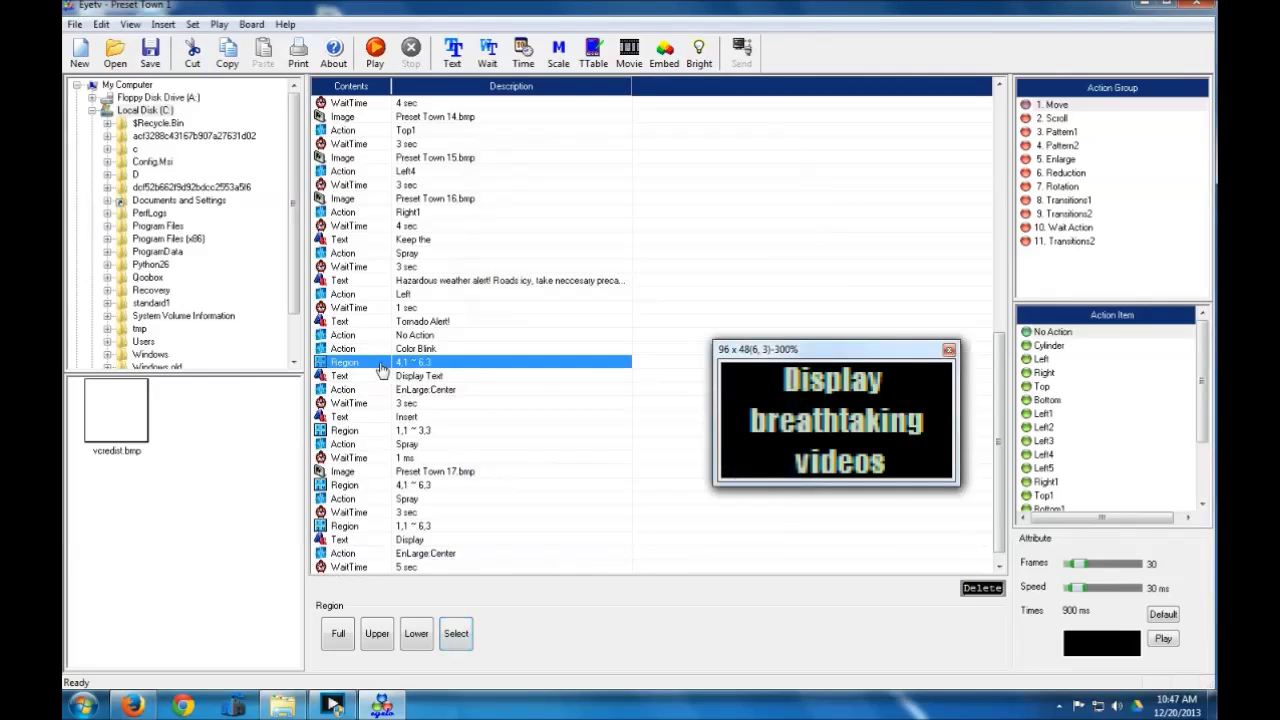
pyautogui.click(982, 588)
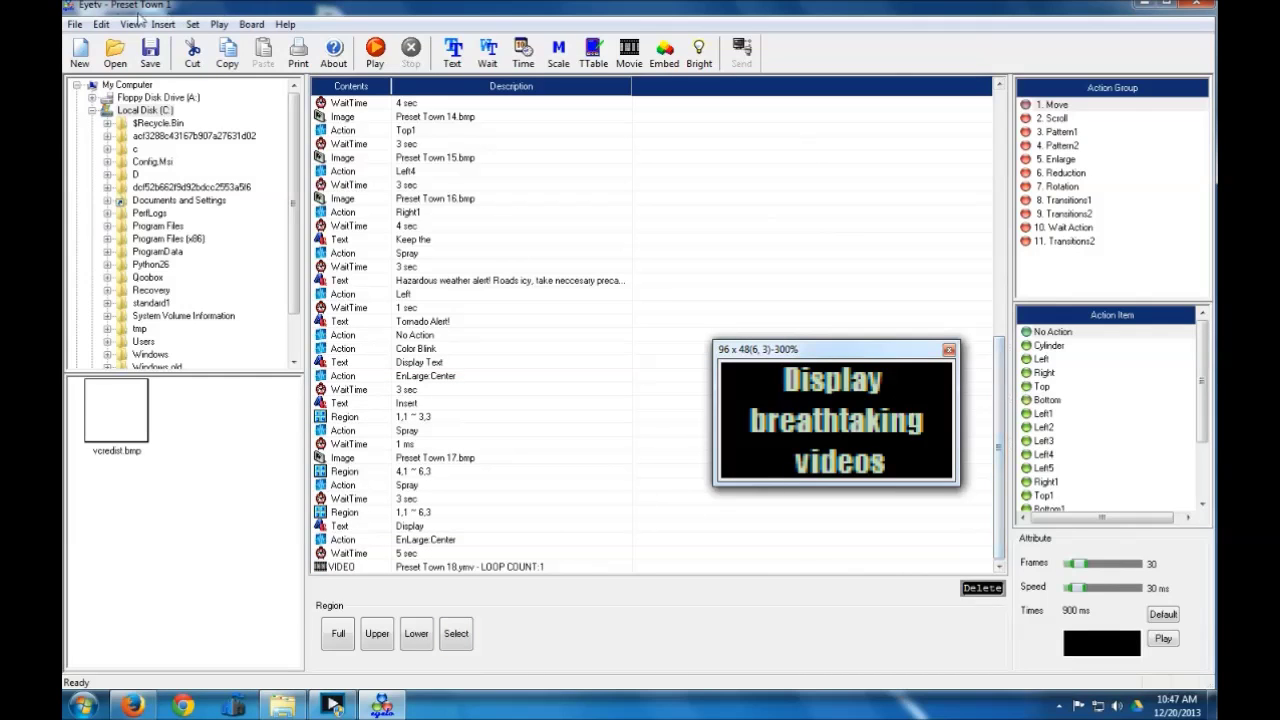
pyautogui.click(75, 24)
pyautogui.click(107, 61)
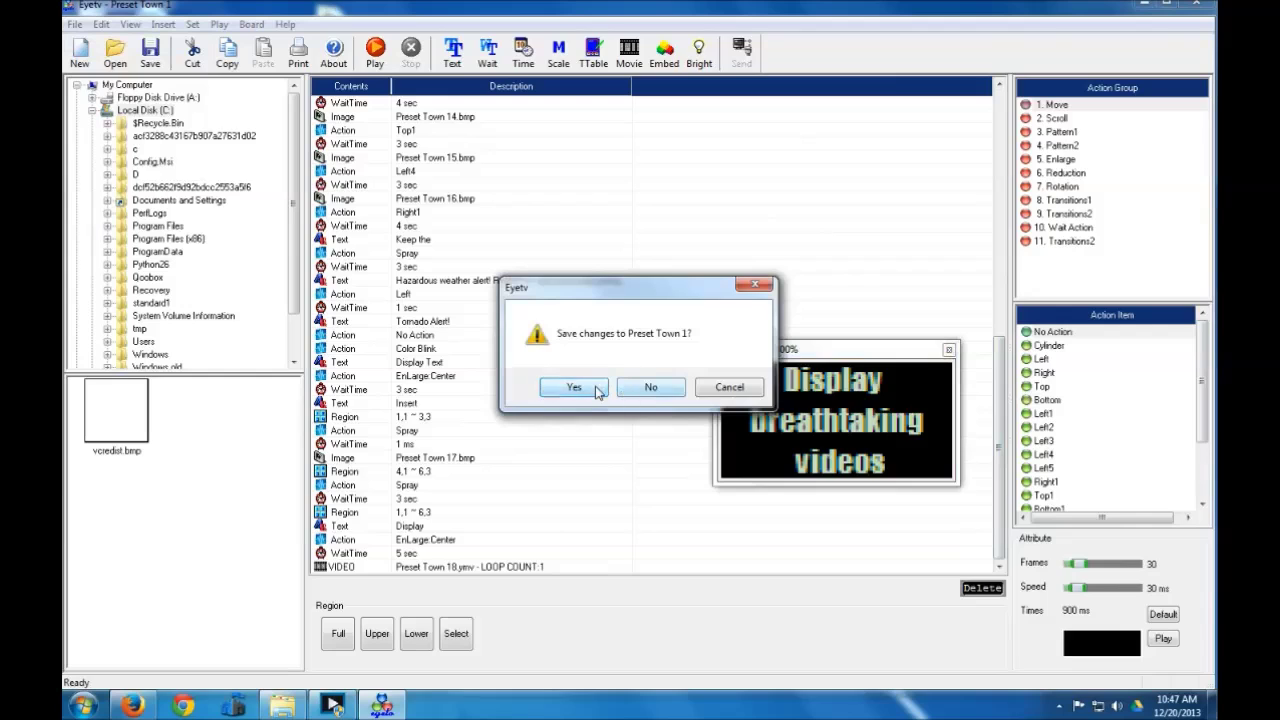
pyautogui.click(596, 387)
pyautogui.moveTo(612, 322); pyautogui.dragTo(202, 382)
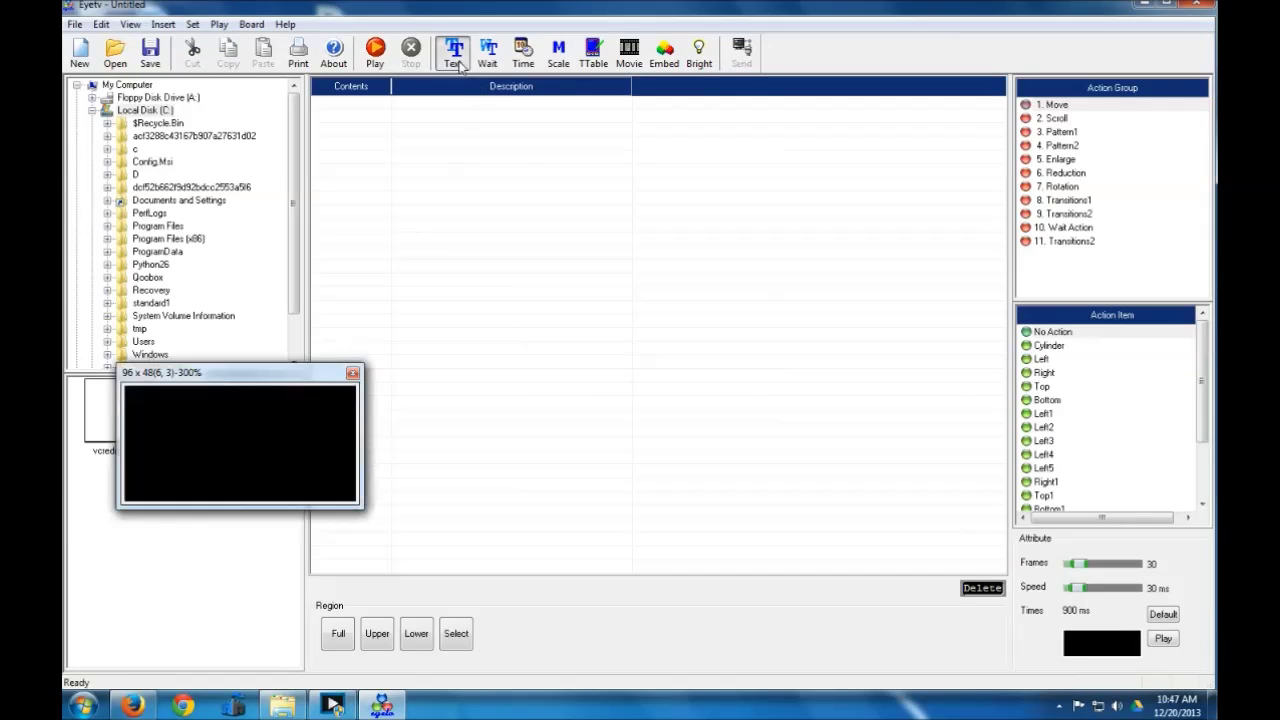
pyautogui.click(452, 50)
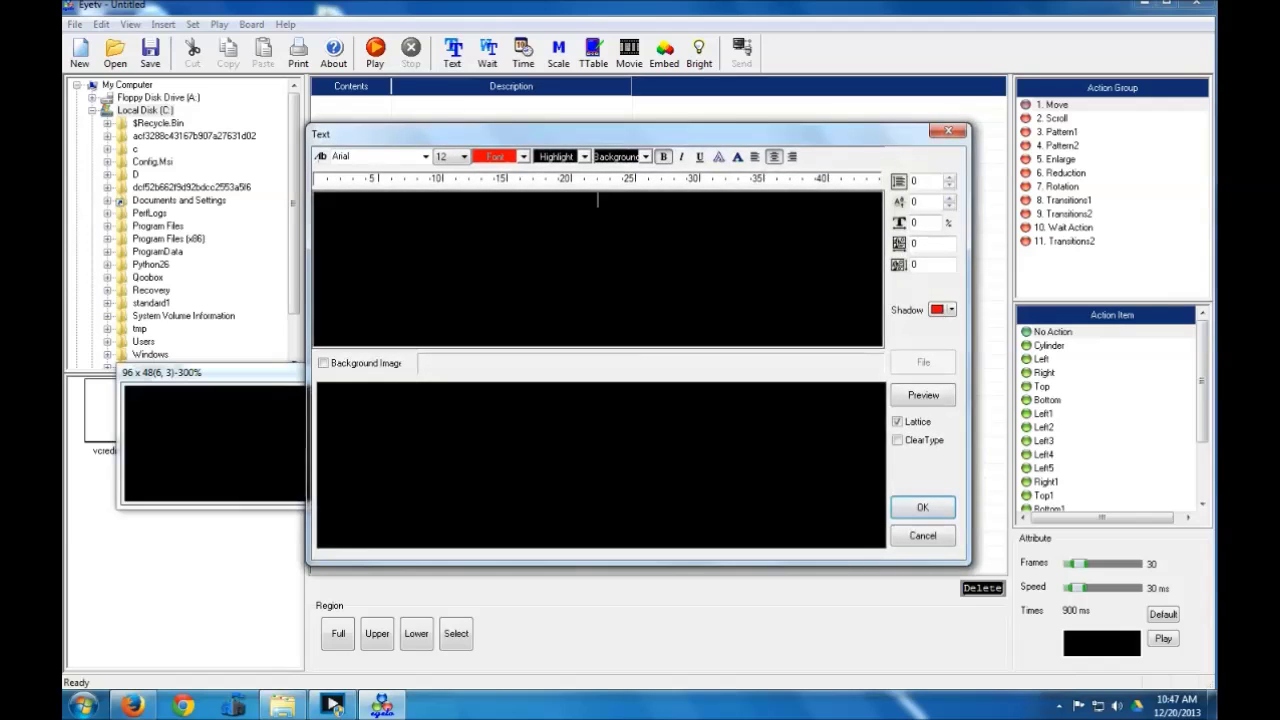
# - Create a 'test' text step set to No Action, followed by a 1000 ms wait
pyautogui.write('test')
pyautogui.click(936, 508)
pyautogui.click(1058, 338)
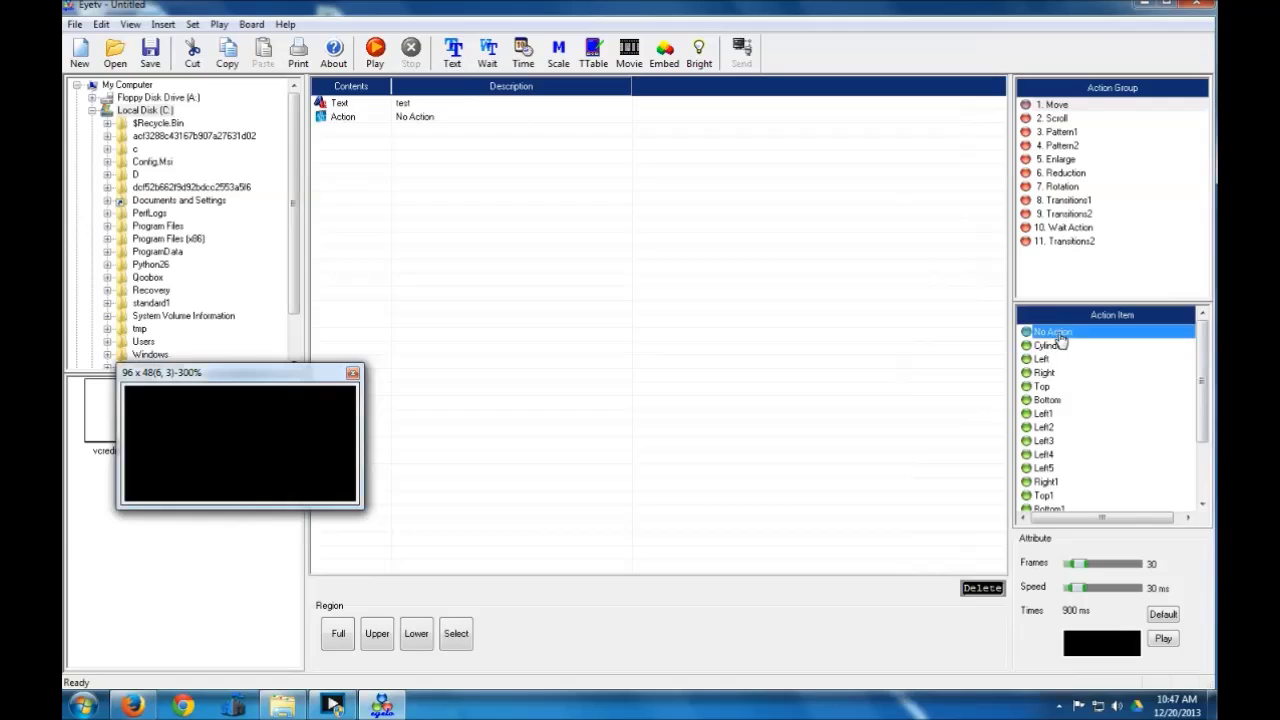
pyautogui.click(487, 50)
pyautogui.click(720, 334)
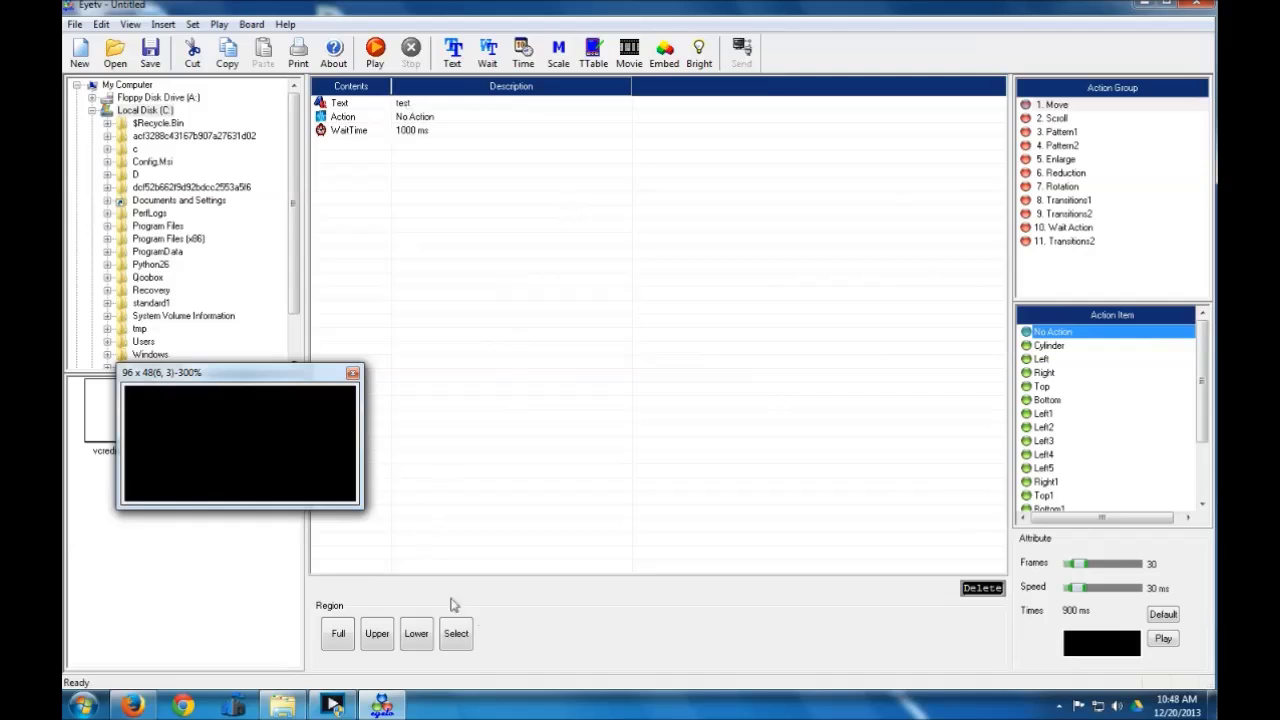
pyautogui.click(456, 633)
# - Select columns 1–3 across all three rows and confirm the 1,1 ~ 3,3 Region step
pyautogui.click(616, 278)
pyautogui.moveTo(616, 283); pyautogui.dragTo(508, 366)
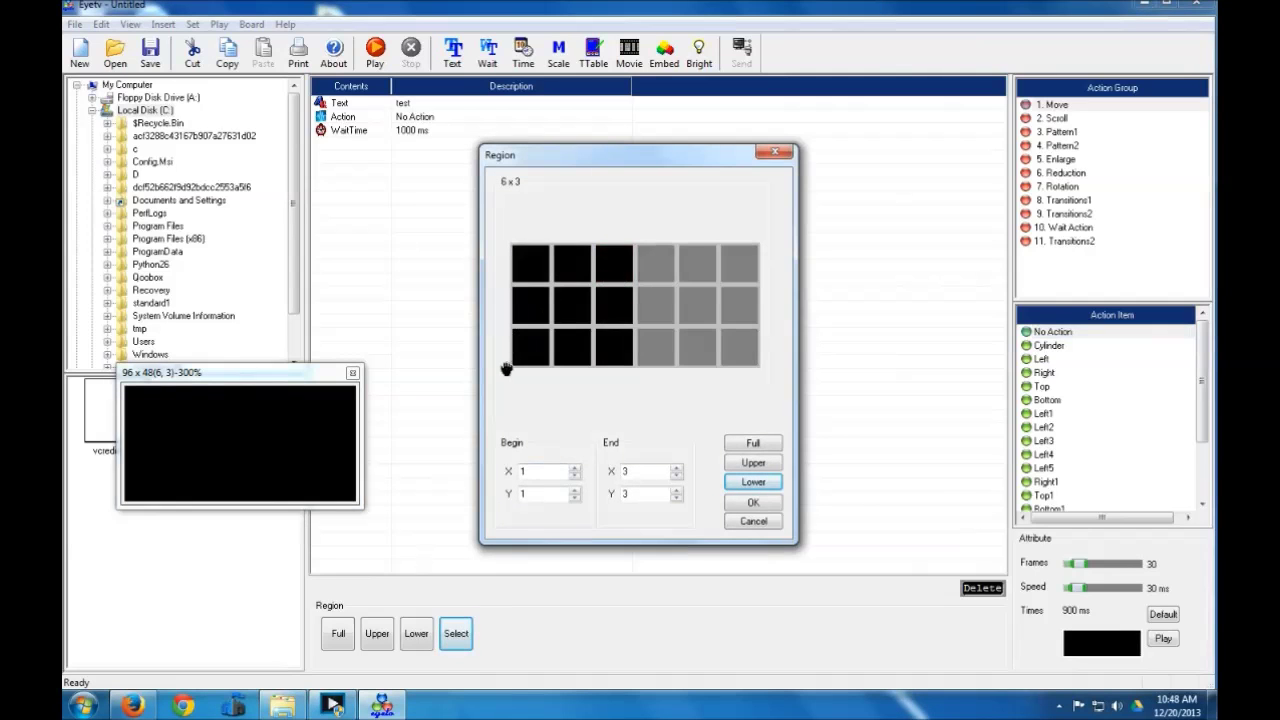
pyautogui.click(753, 502)
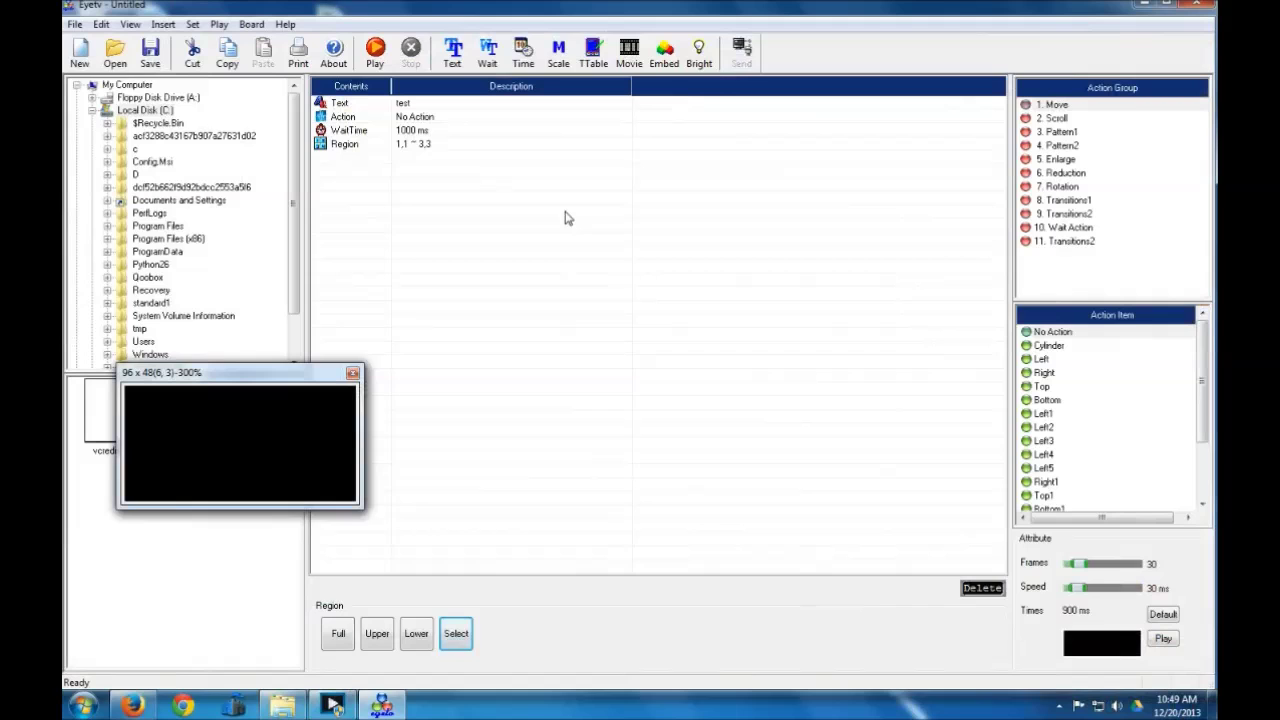
# - Add a two-line text step 'example' / 'alskdf' in yellow
pyautogui.click(455, 55)
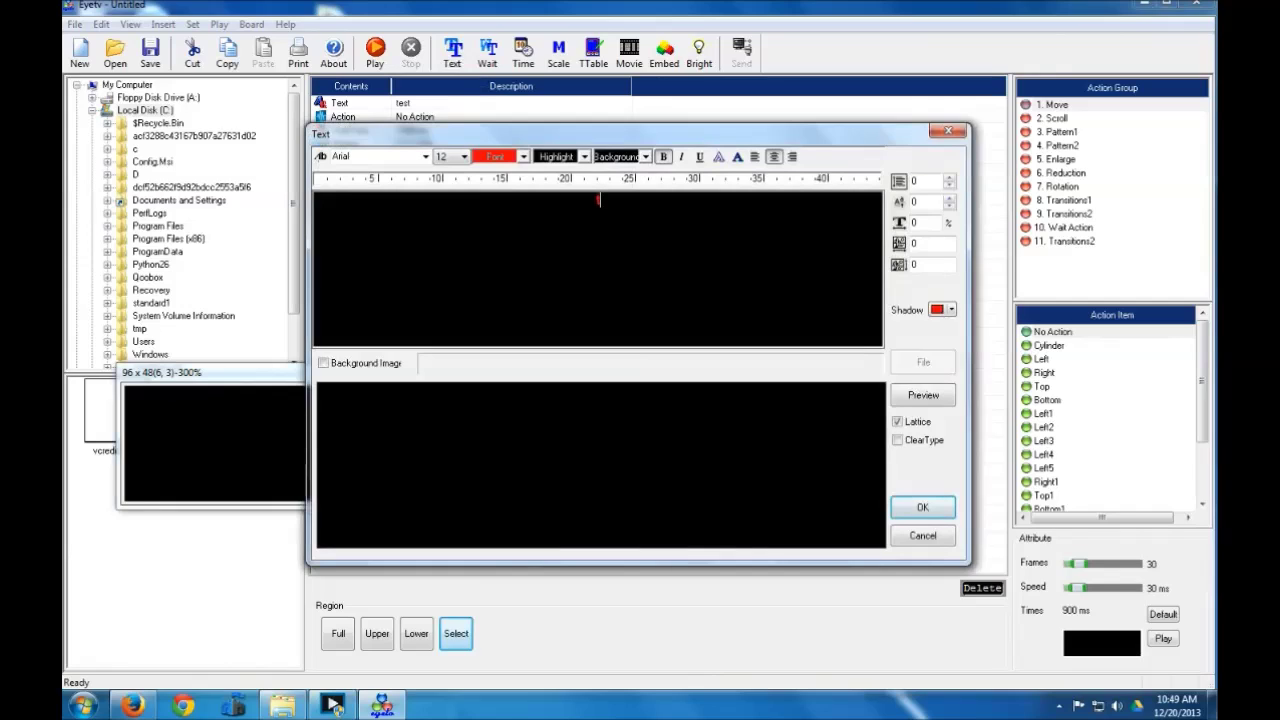
pyautogui.write('example ')
pyautogui.write('alskdf')
pyautogui.click(945, 398)
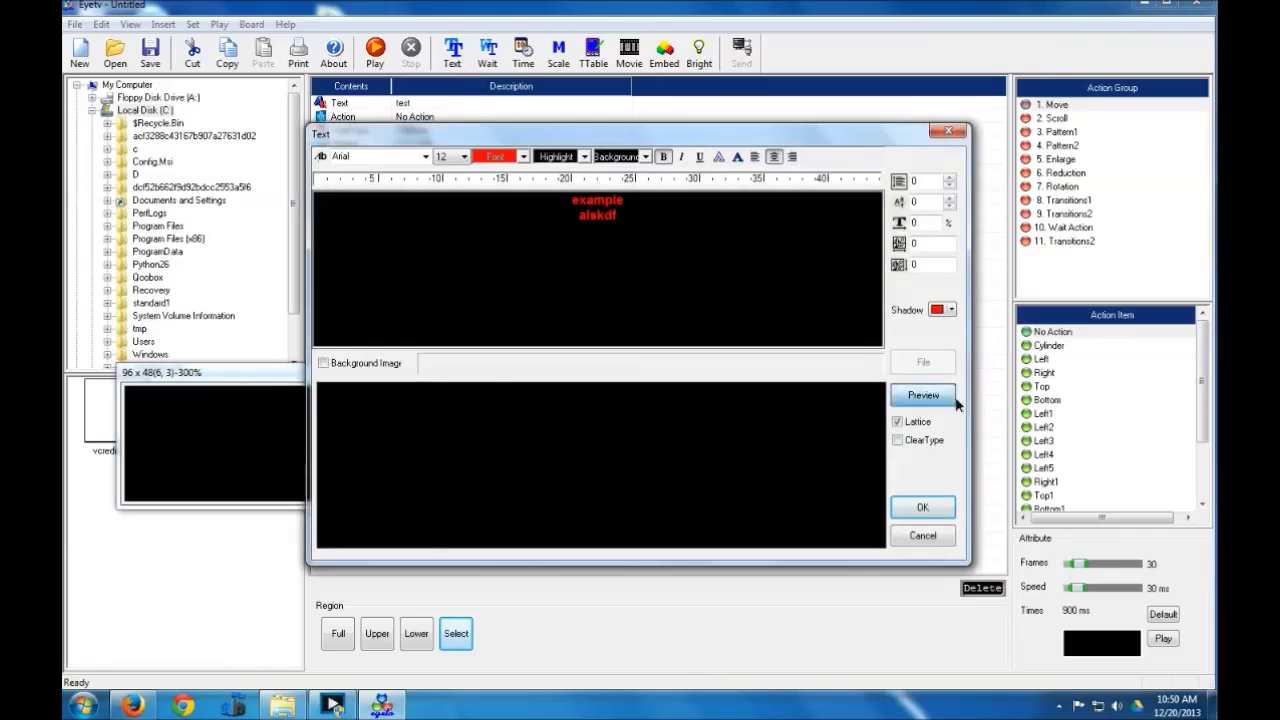
pyautogui.click(522, 156)
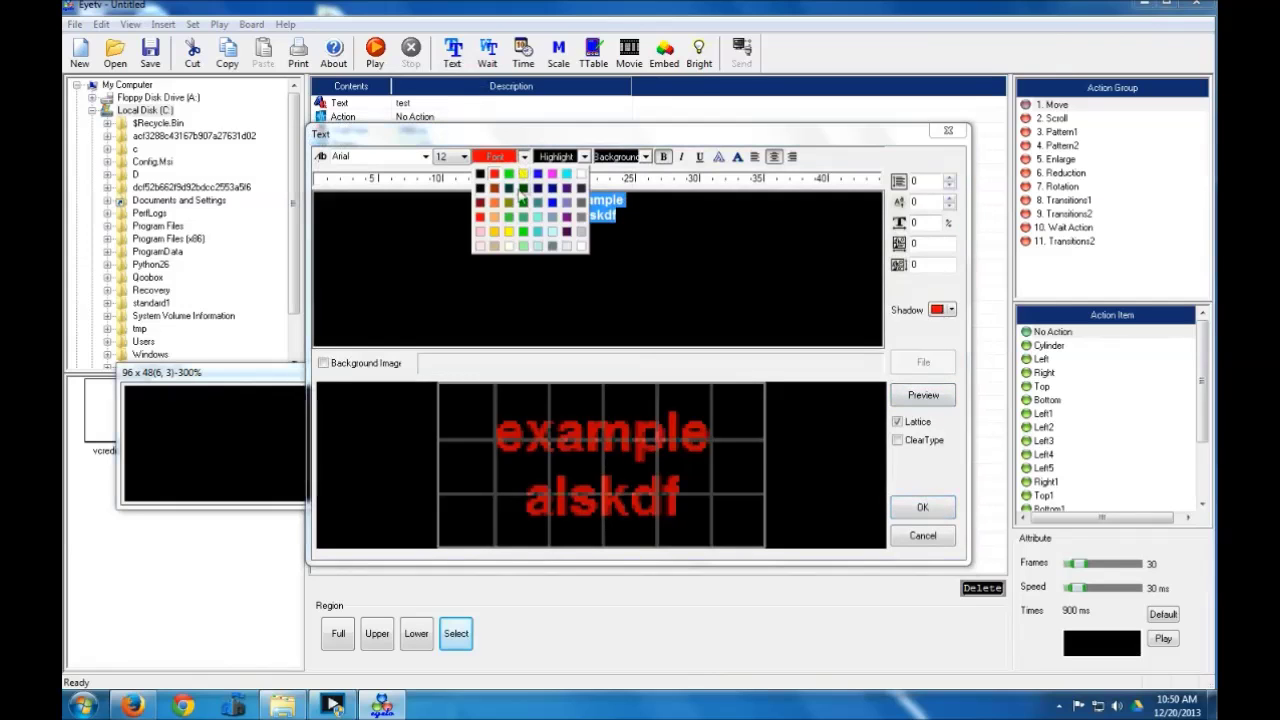
pyautogui.click(520, 190)
pyautogui.click(922, 507)
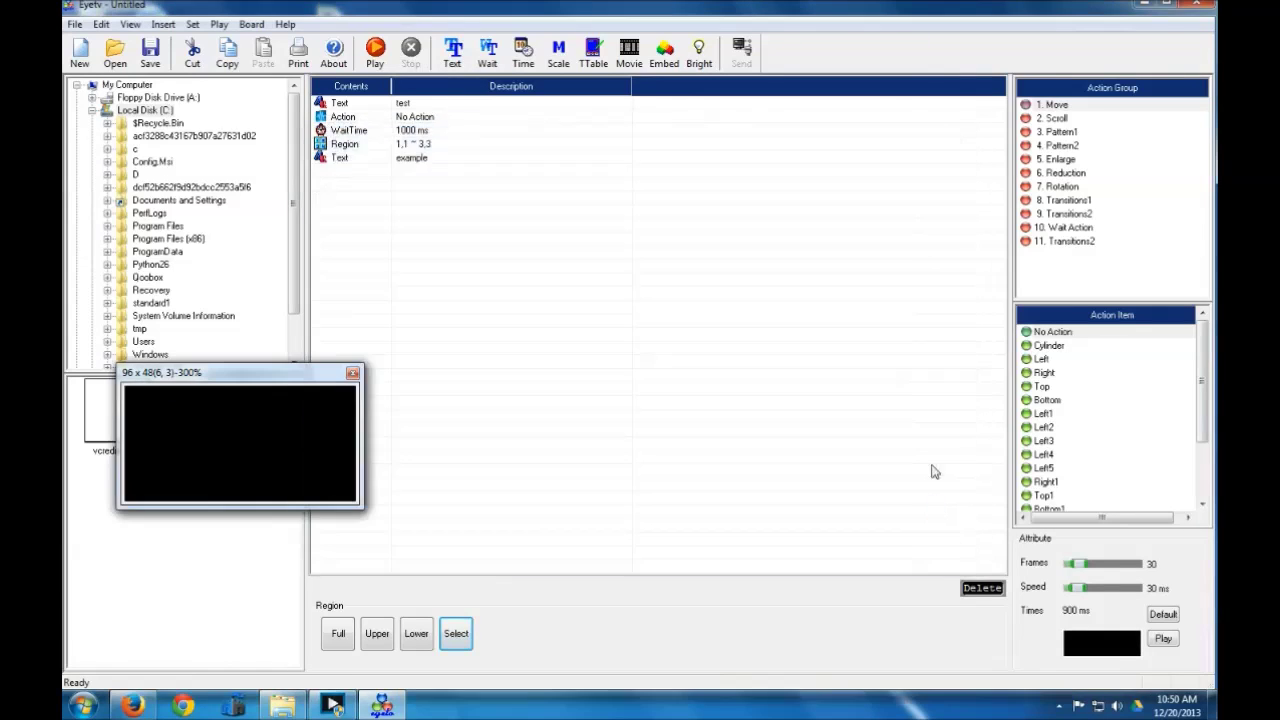
# - Apply the Pattern1 Spray effect to the text and add a 1000 ms wait
pyautogui.click(1068, 133)
pyautogui.doubleClick(1066, 335)
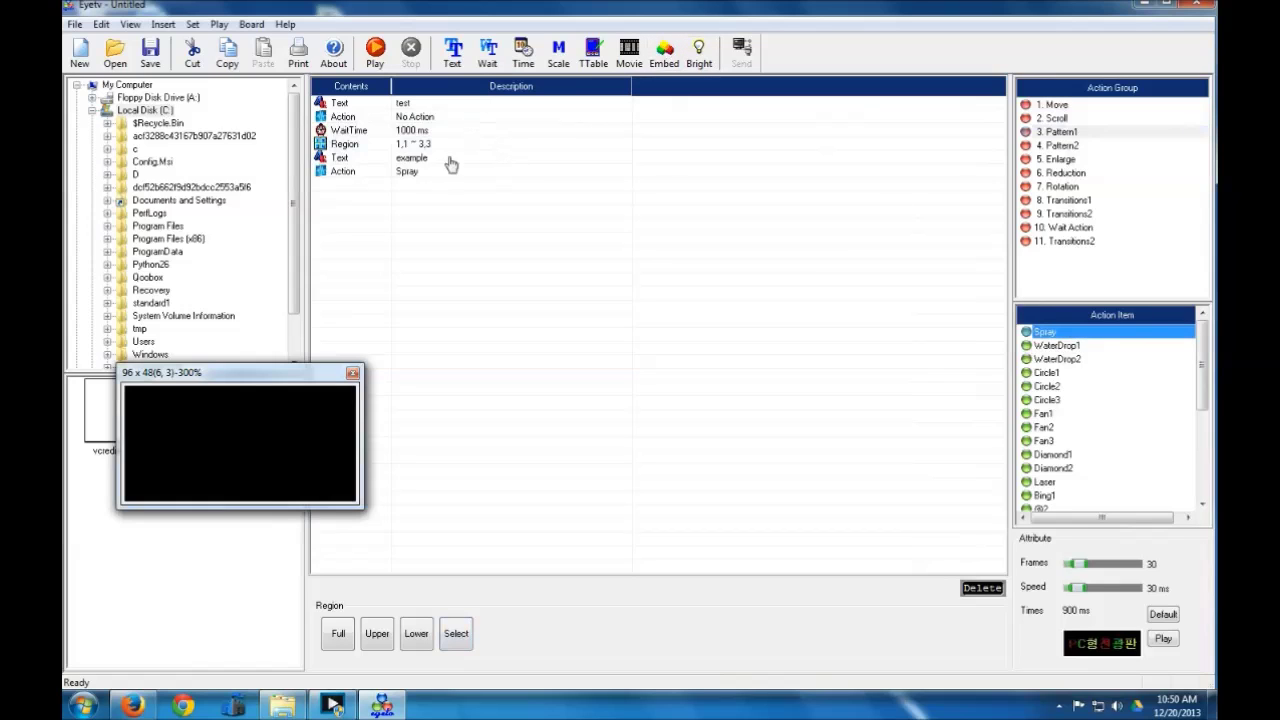
pyautogui.click(488, 50)
pyautogui.click(724, 340)
pyautogui.click(456, 633)
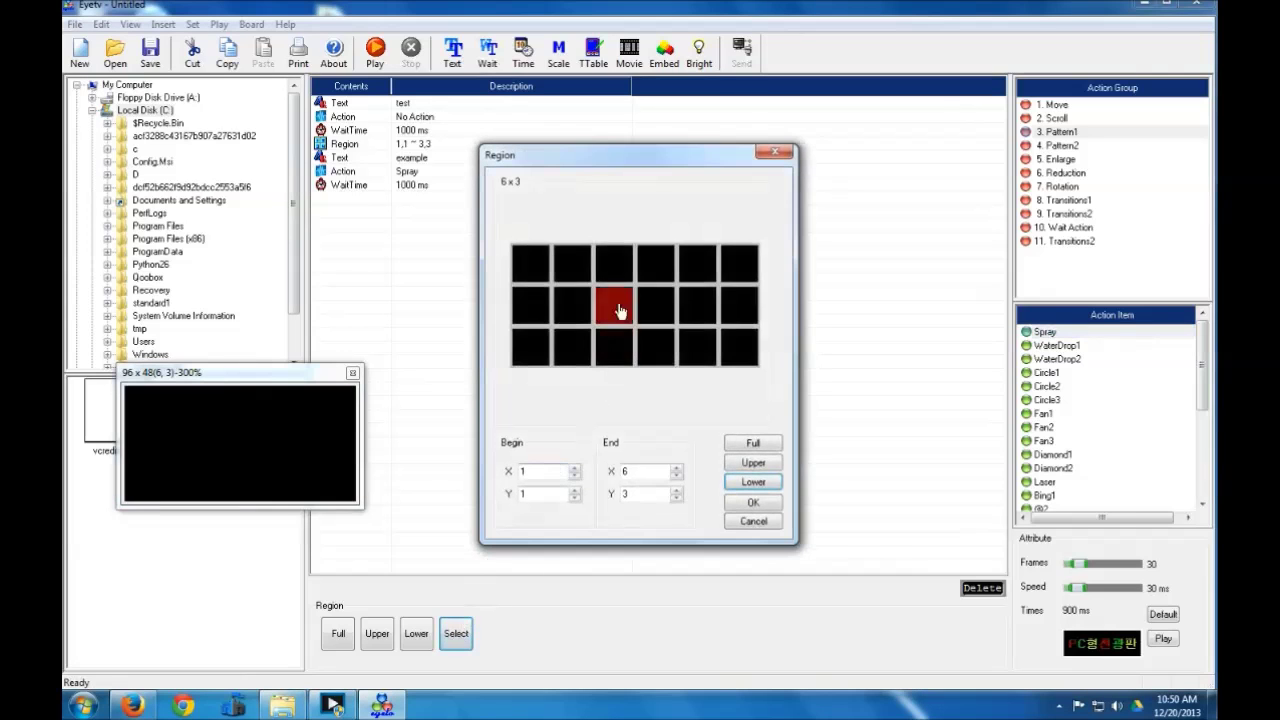
# - Add a right-half Region step covering columns 4–6, region 4,1 ~ 6,3
pyautogui.moveTo(656, 264); pyautogui.dragTo(788, 424)
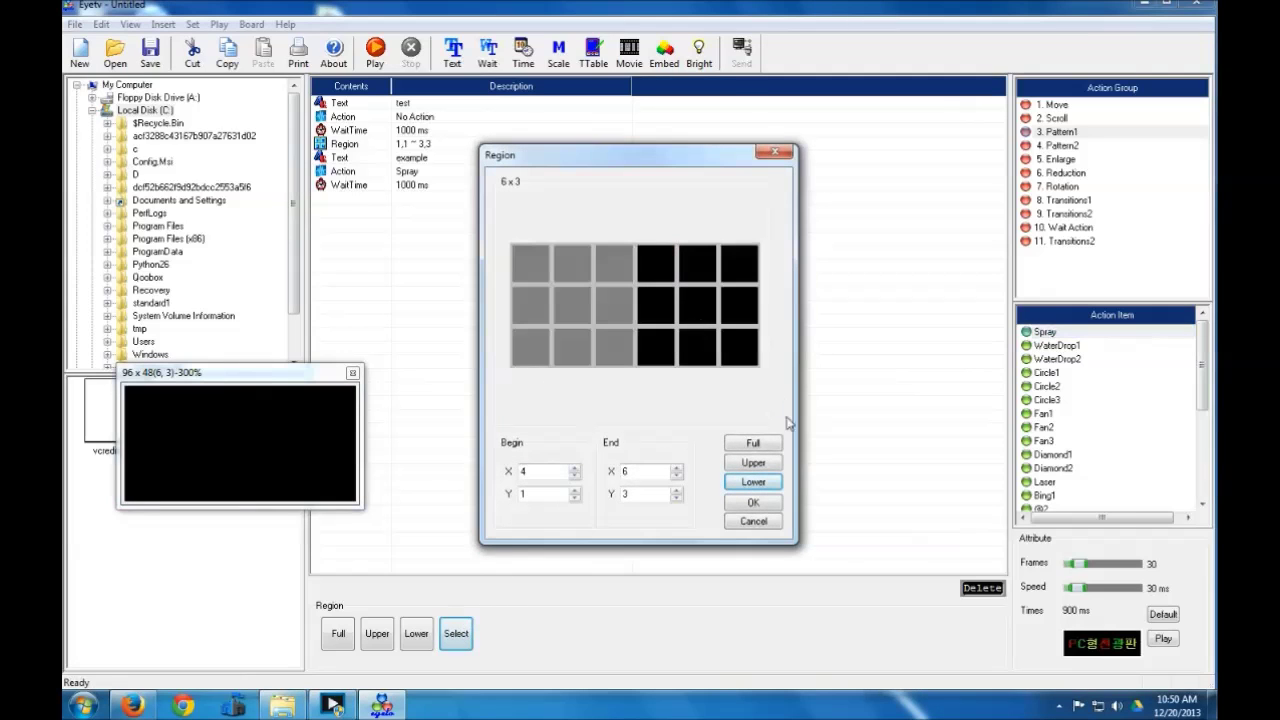
pyautogui.click(757, 502)
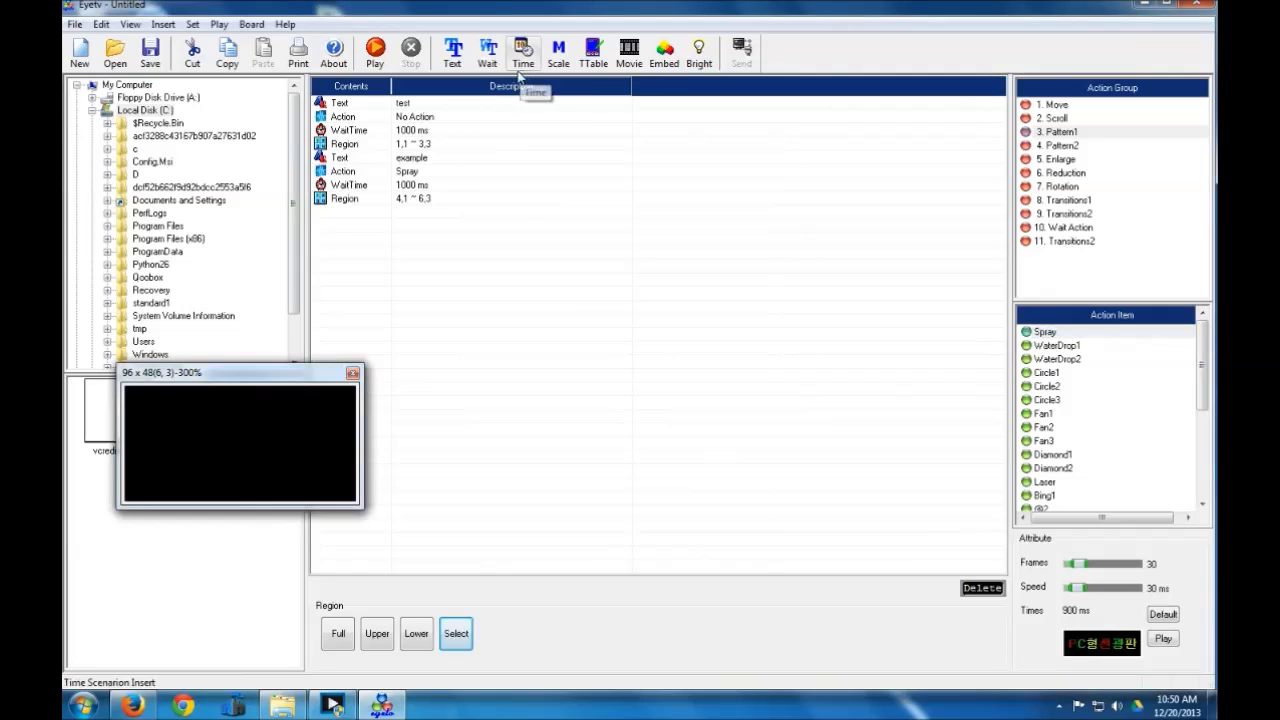
pyautogui.click(165, 24)
pyautogui.click(421, 229)
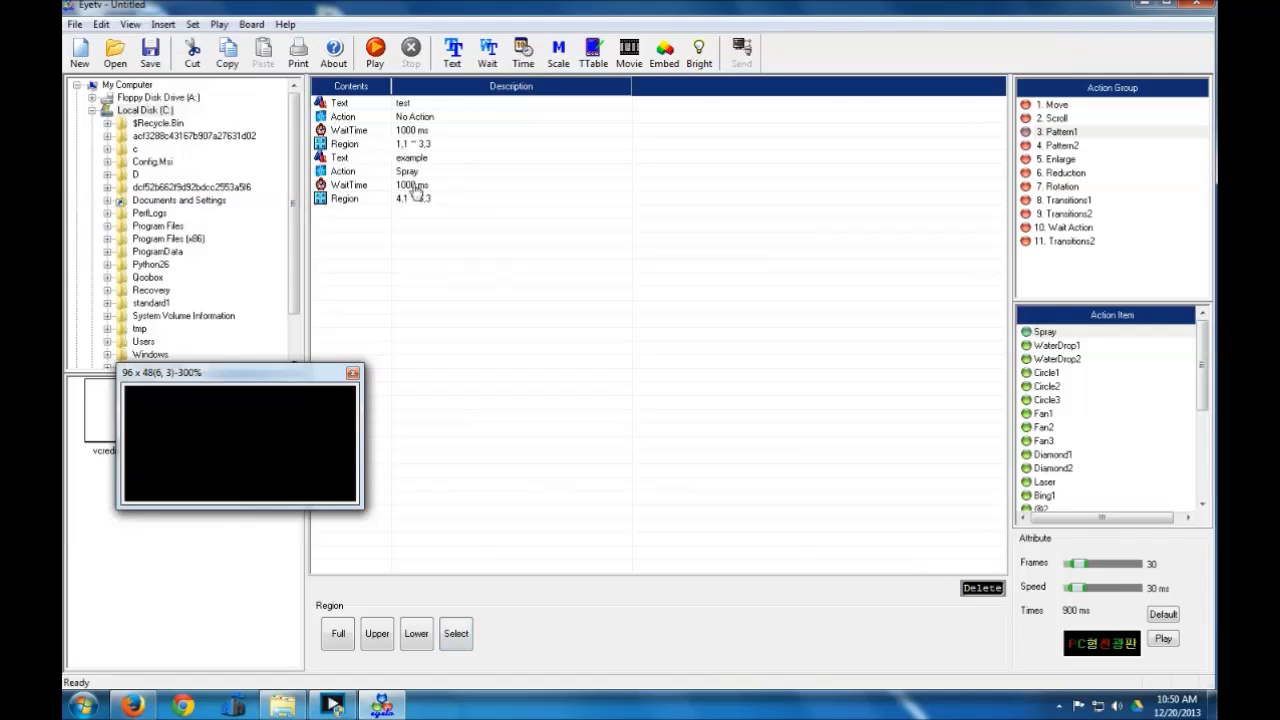
# - Reopen the left-half region settings without changes, then reopen the right-half region's settings
pyautogui.doubleClick(419, 146)
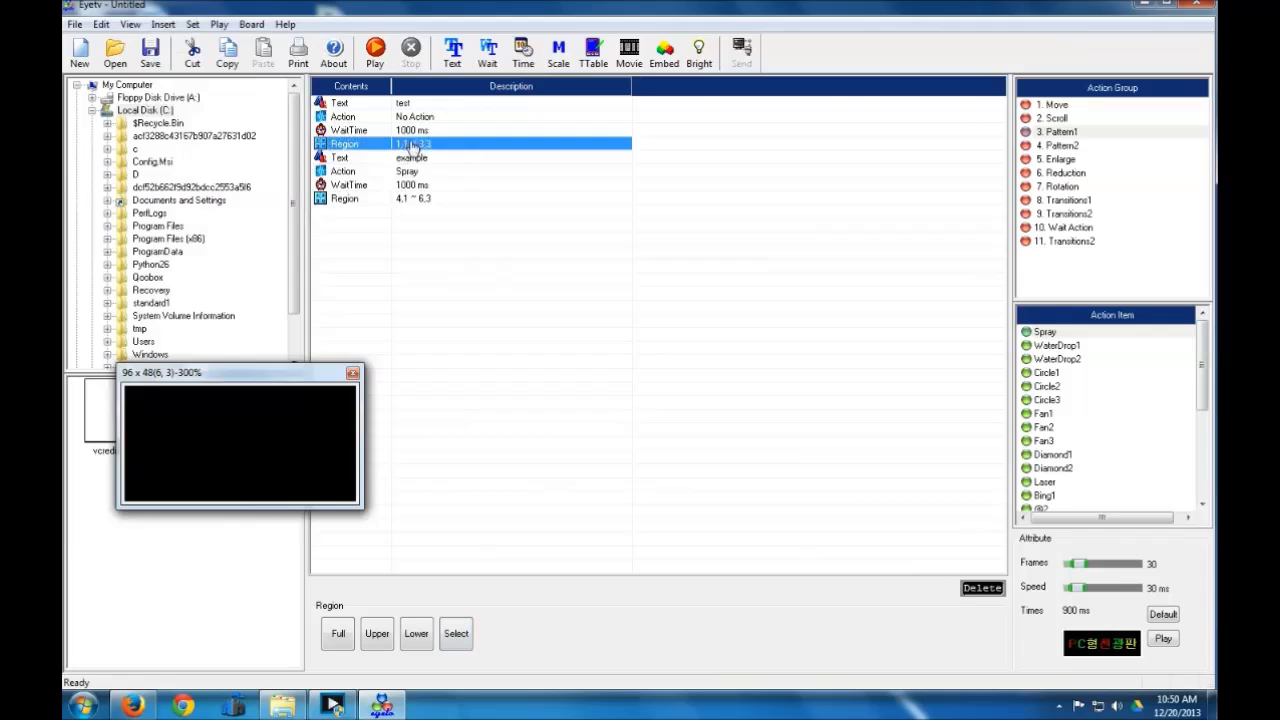
pyautogui.click(753, 521)
pyautogui.doubleClick(378, 202)
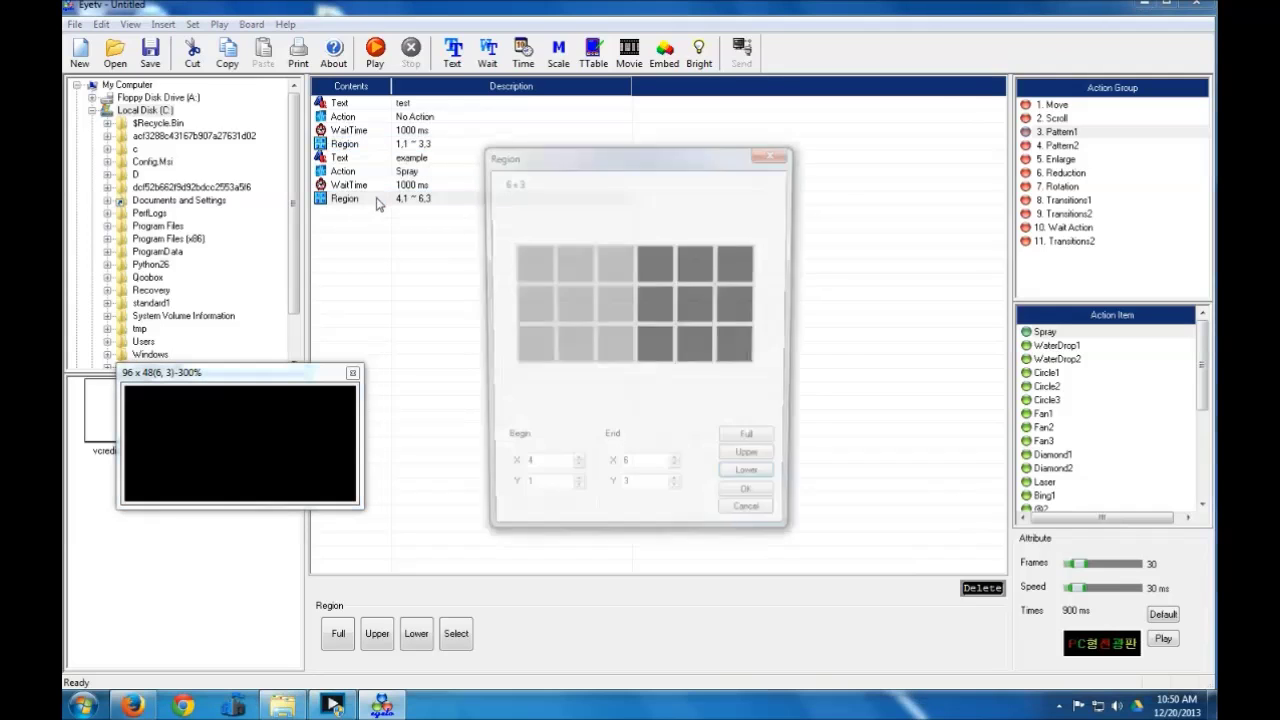
# - Insert the flower 2.jpg image with the Move > Top animation
pyautogui.click(753, 521)
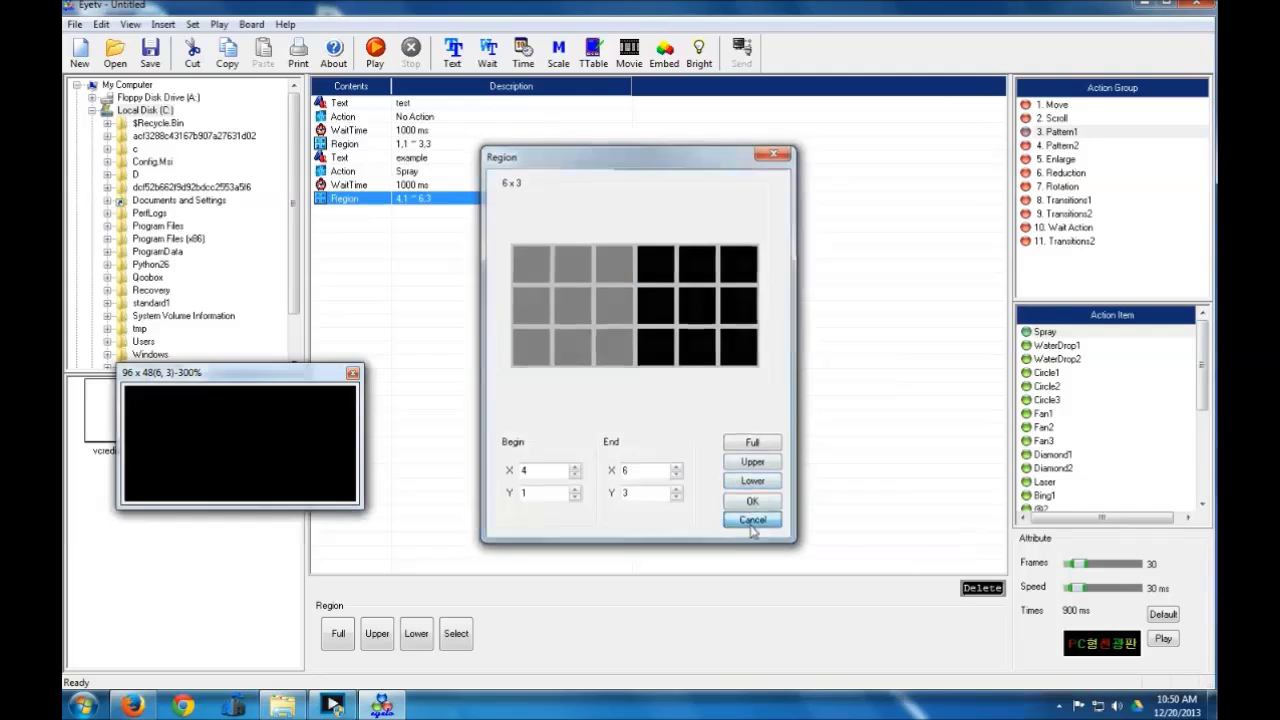
pyautogui.click(163, 24)
pyautogui.click(196, 60)
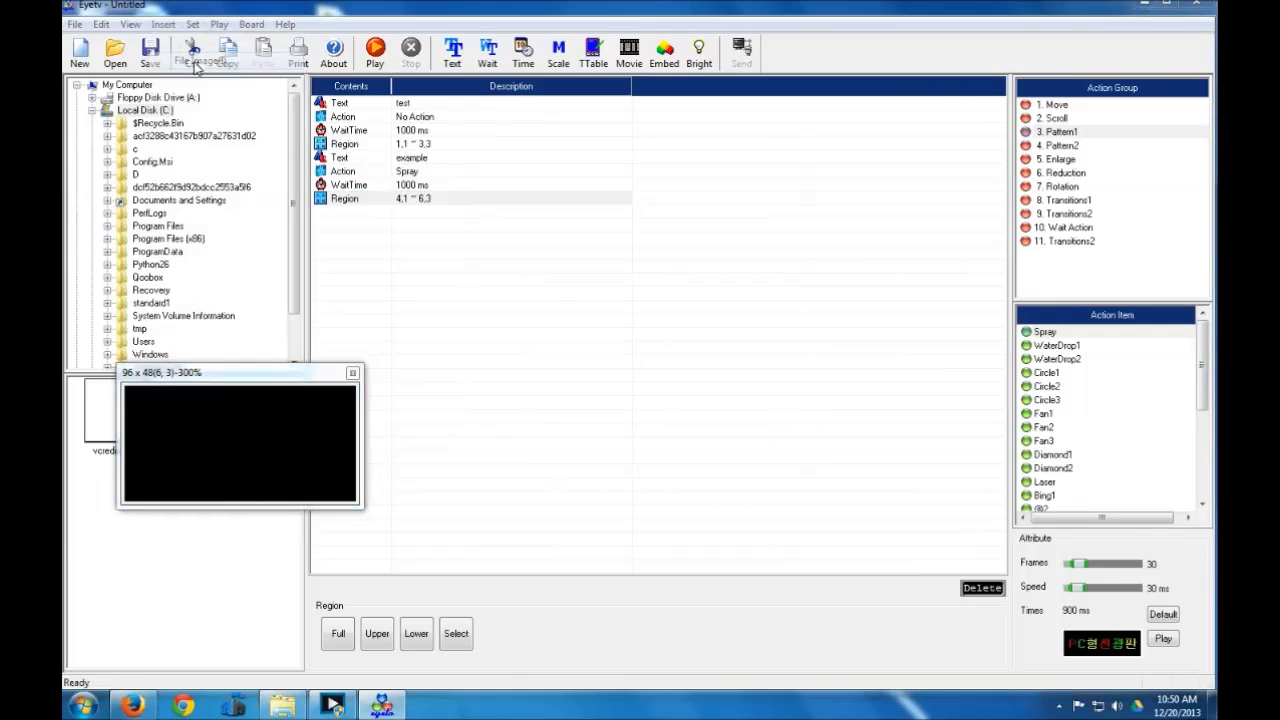
pyautogui.doubleClick(686, 410)
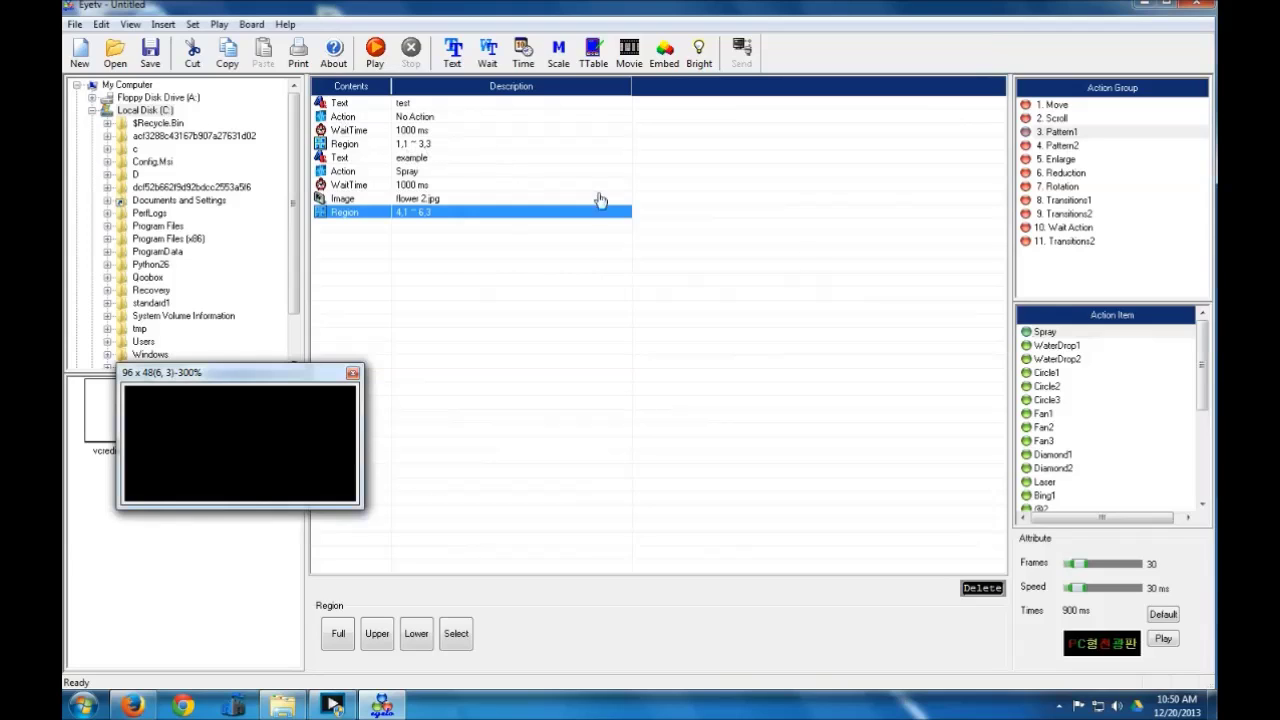
pyautogui.click(1080, 106)
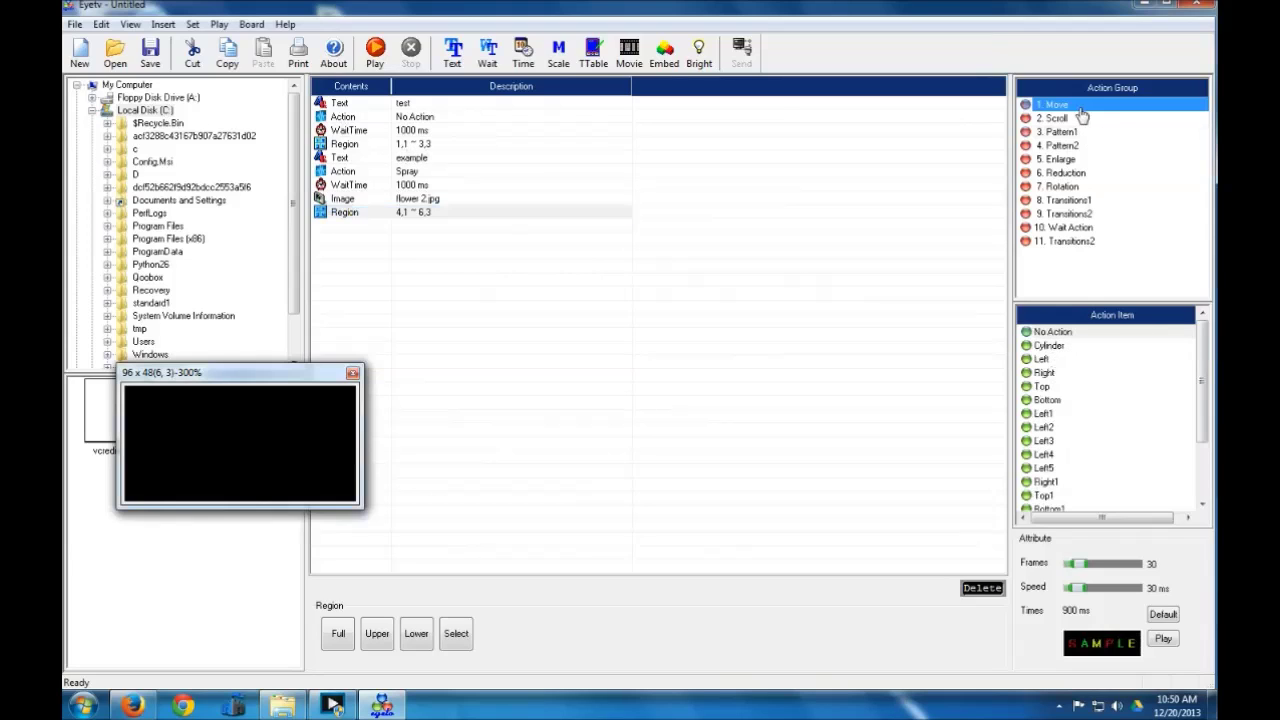
pyautogui.click(1057, 390)
pyautogui.doubleClick(1057, 390)
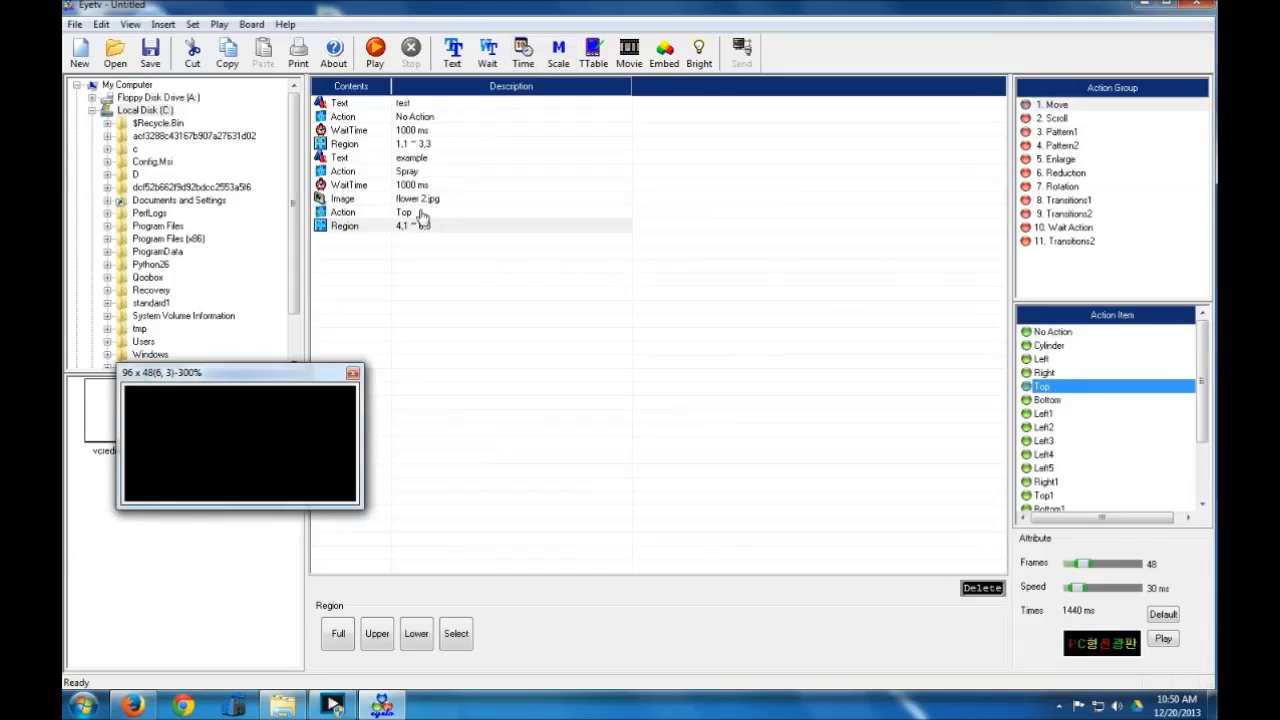
# - Cut the 4,1 ~ 6,3 Region row and paste it above the flower 2.jpg image row
pyautogui.click(392, 229)
pyautogui.rightClick(392, 229)
pyautogui.click(426, 238)
pyautogui.click(382, 200)
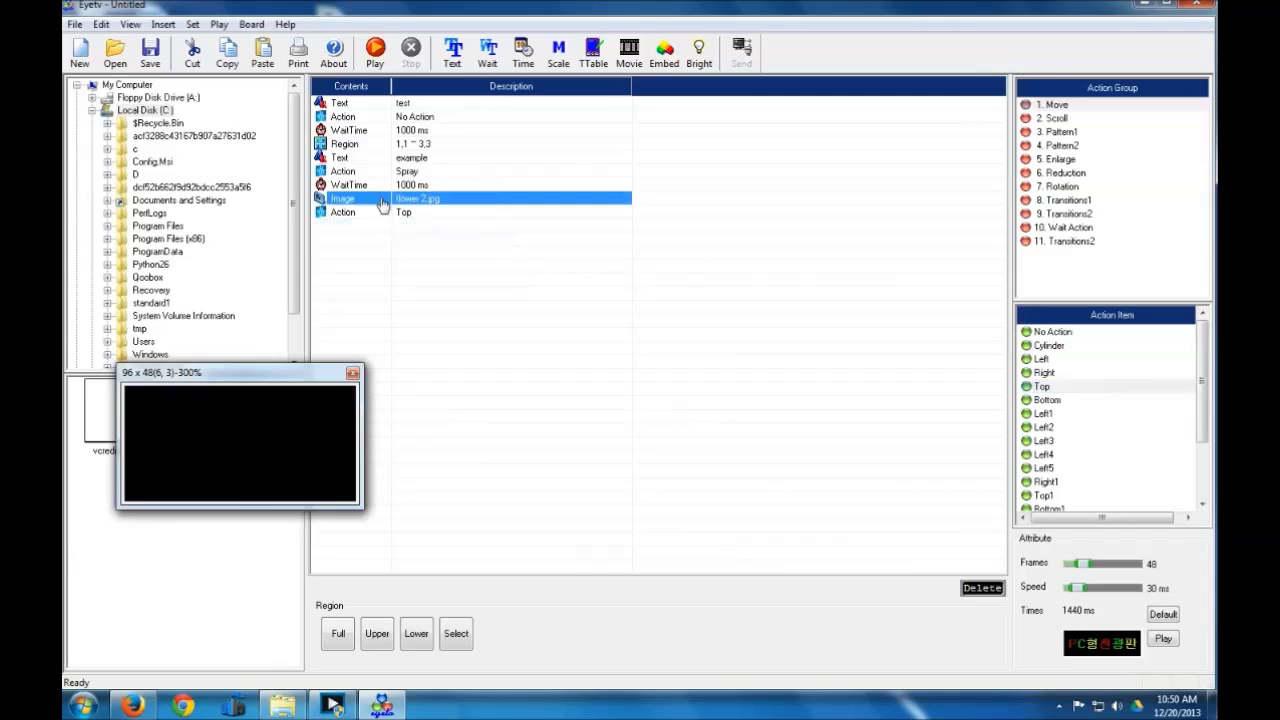
pyautogui.rightClick(382, 200)
pyautogui.click(418, 243)
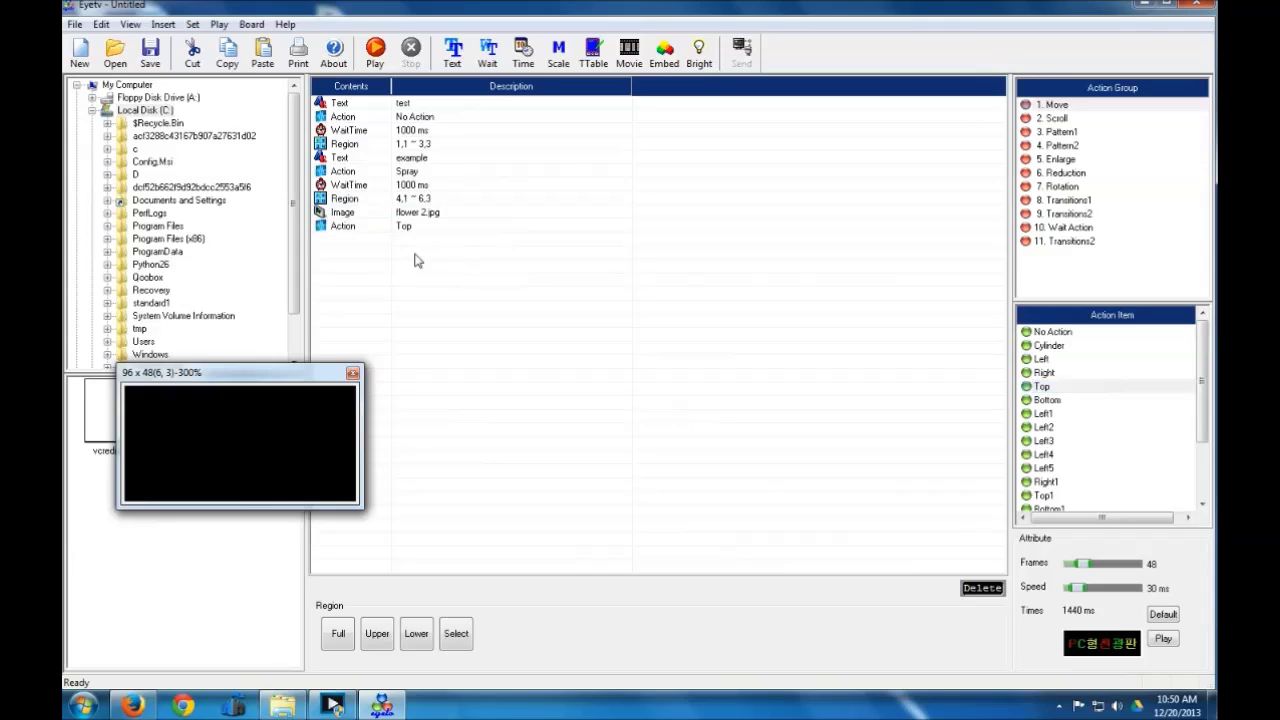
pyautogui.click(488, 52)
# - Confirm a 1000 ms wait, then play, stop and replay the sequence in the preview
pyautogui.click(729, 335)
pyautogui.click(377, 47)
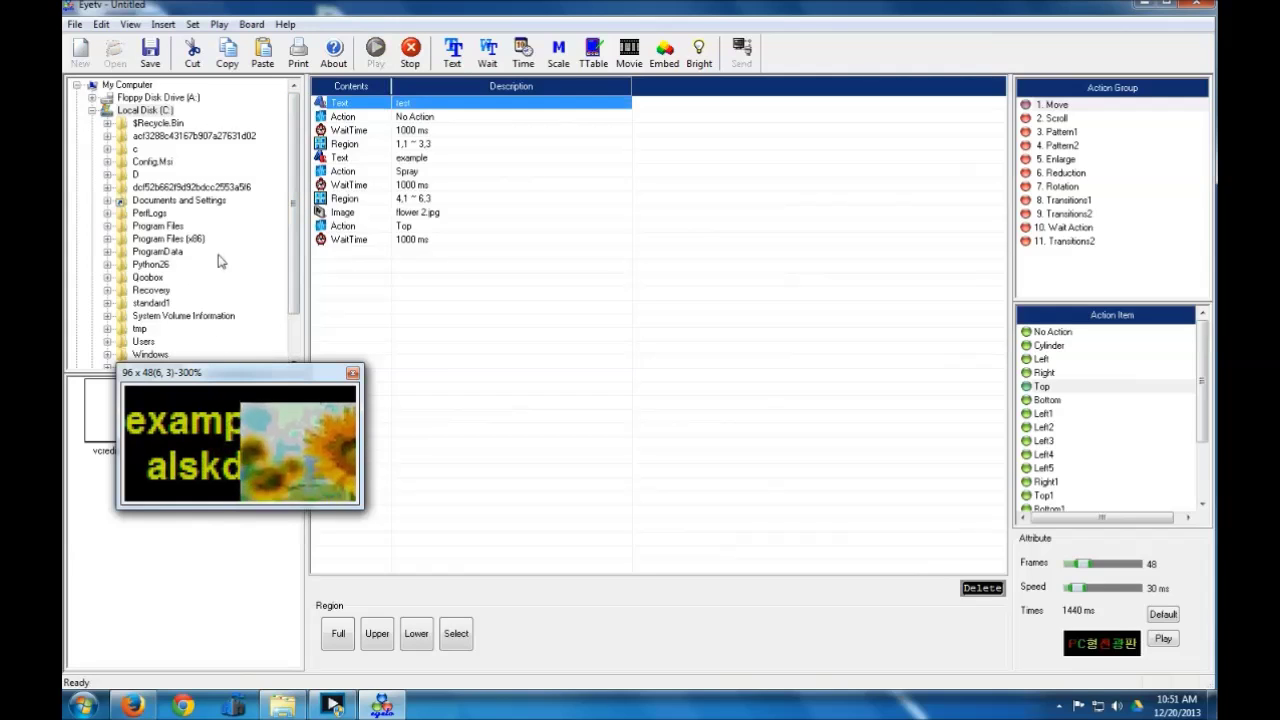
pyautogui.click(410, 48)
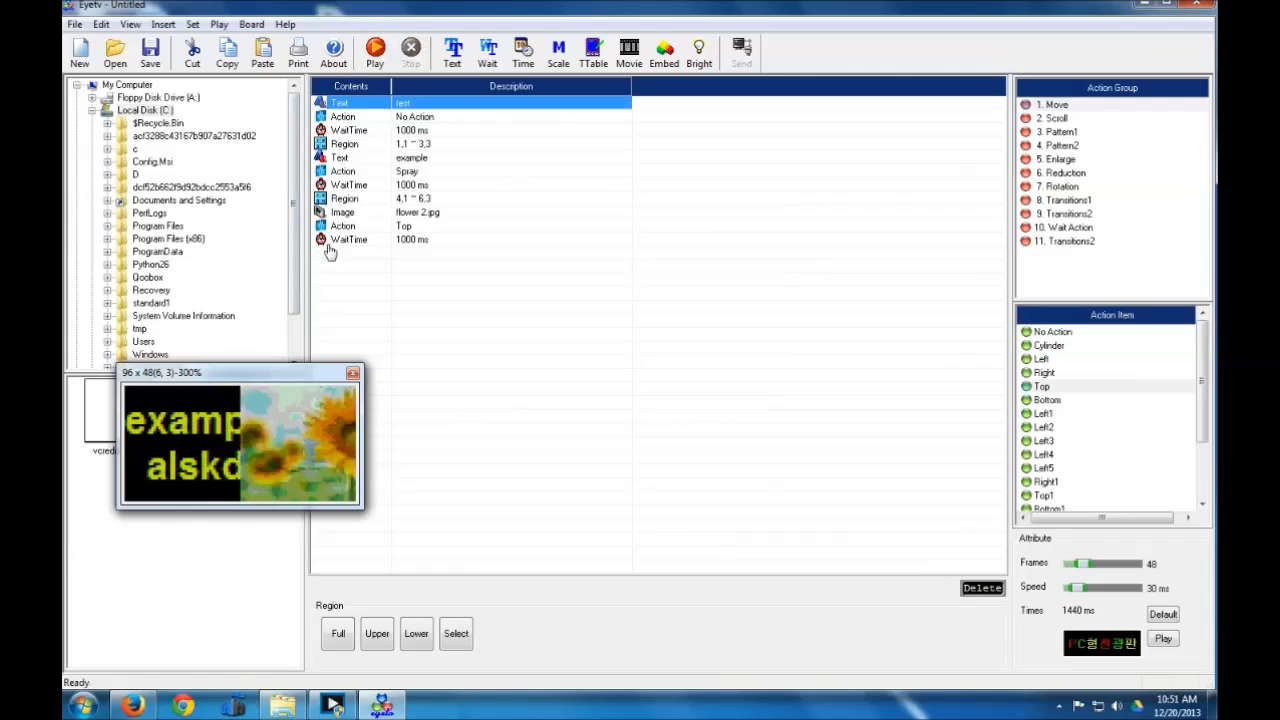
pyautogui.click(375, 50)
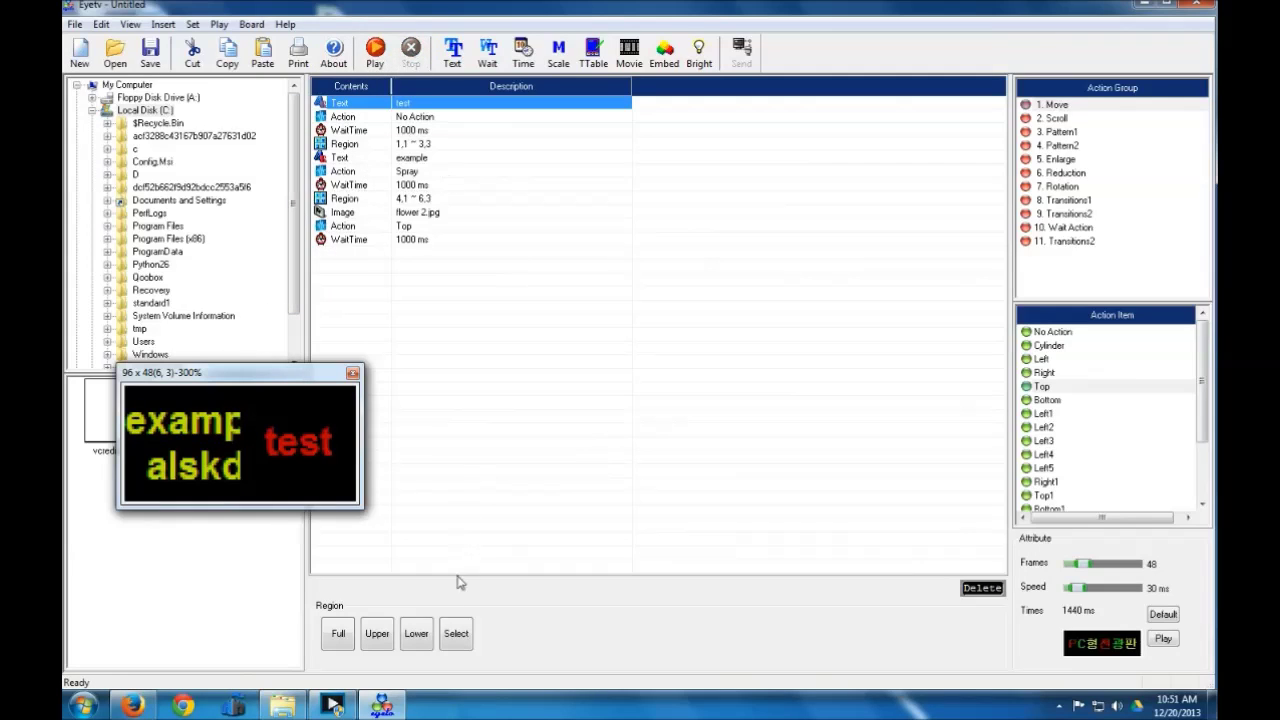
# - Insert Region 1,1 ~ 6,3 at the top, play the sequence, then open the wait after Spray
pyautogui.click(340, 633)
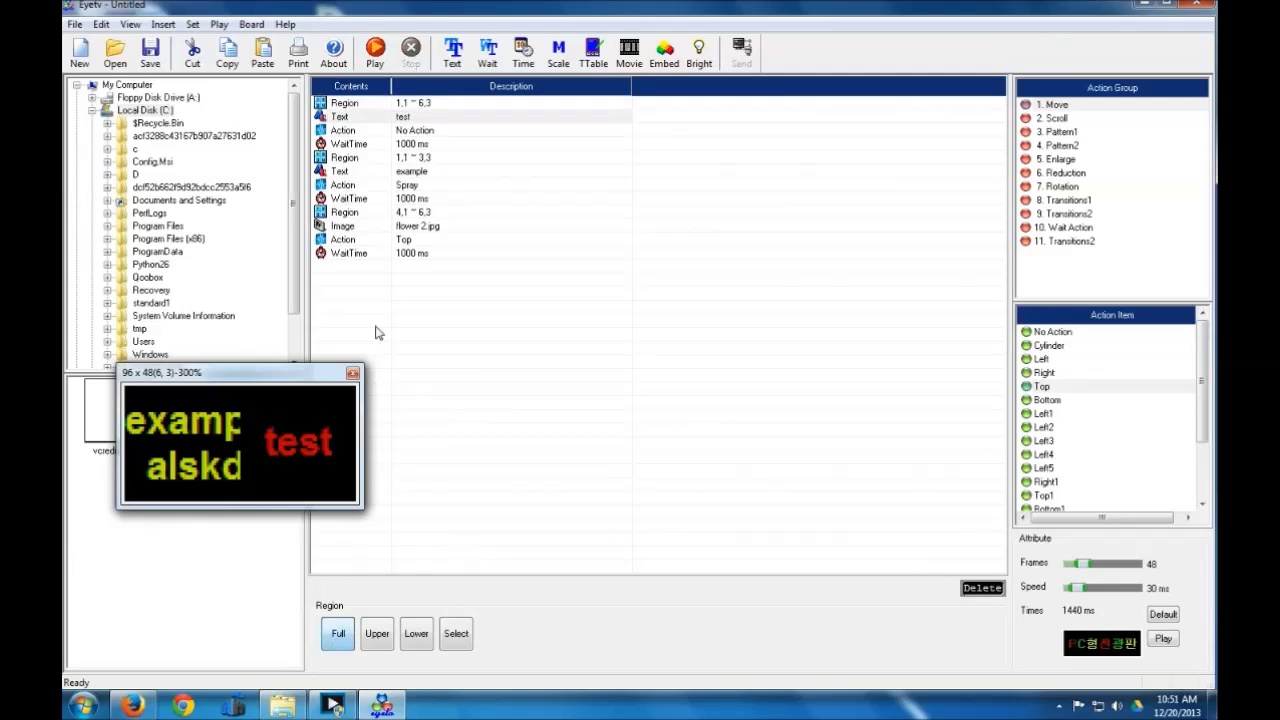
pyautogui.click(375, 52)
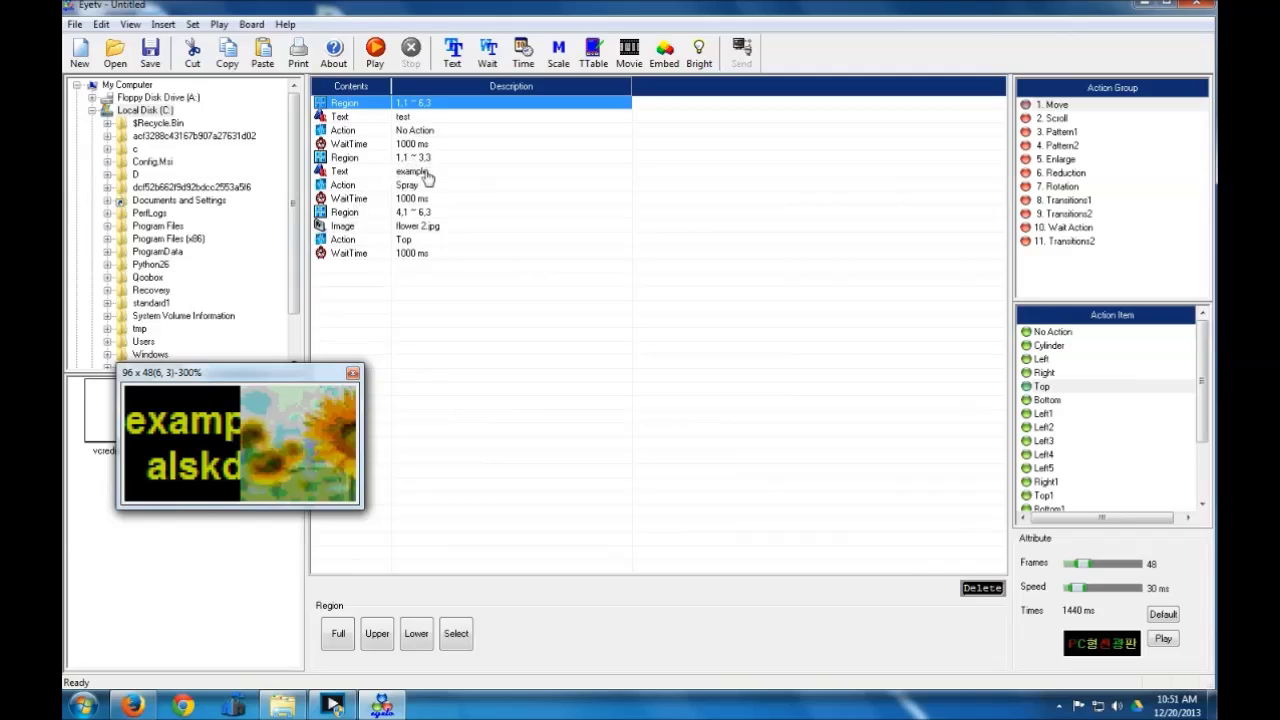
pyautogui.click(384, 200)
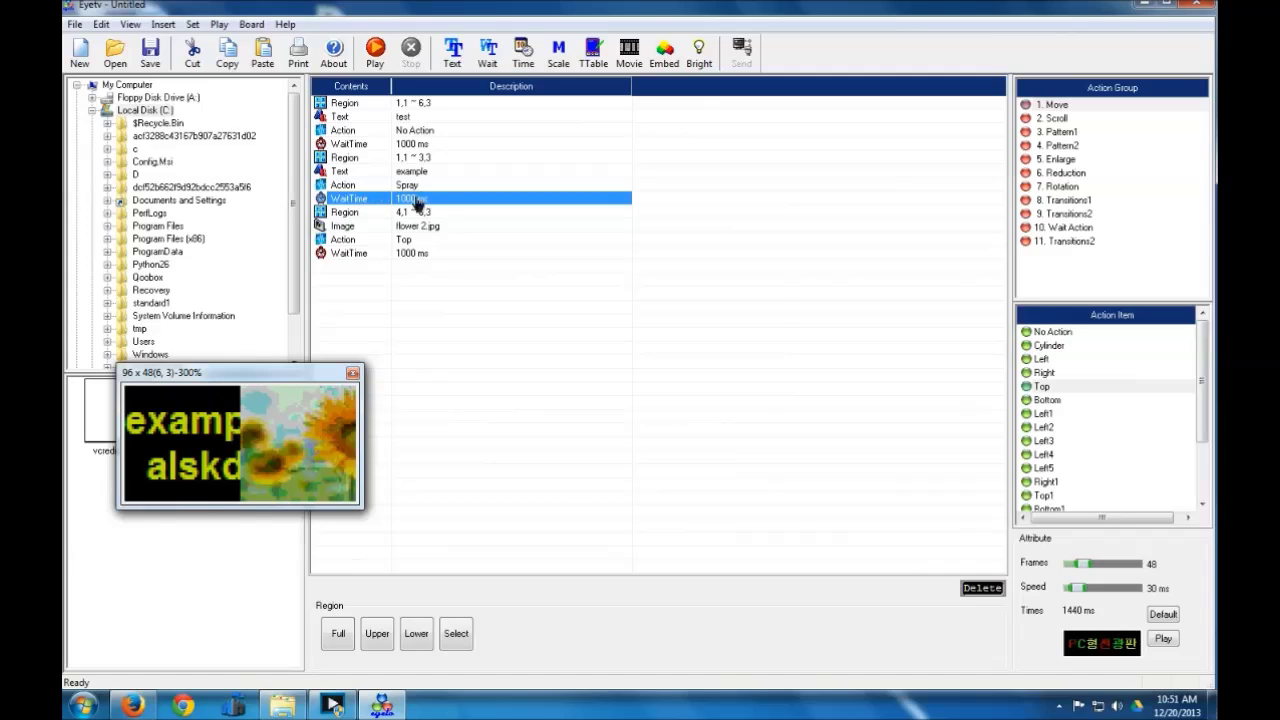
pyautogui.doubleClick(420, 198)
# - Change the wait after the example text from 1000 ms to 5 sec
pyautogui.click(652, 336)
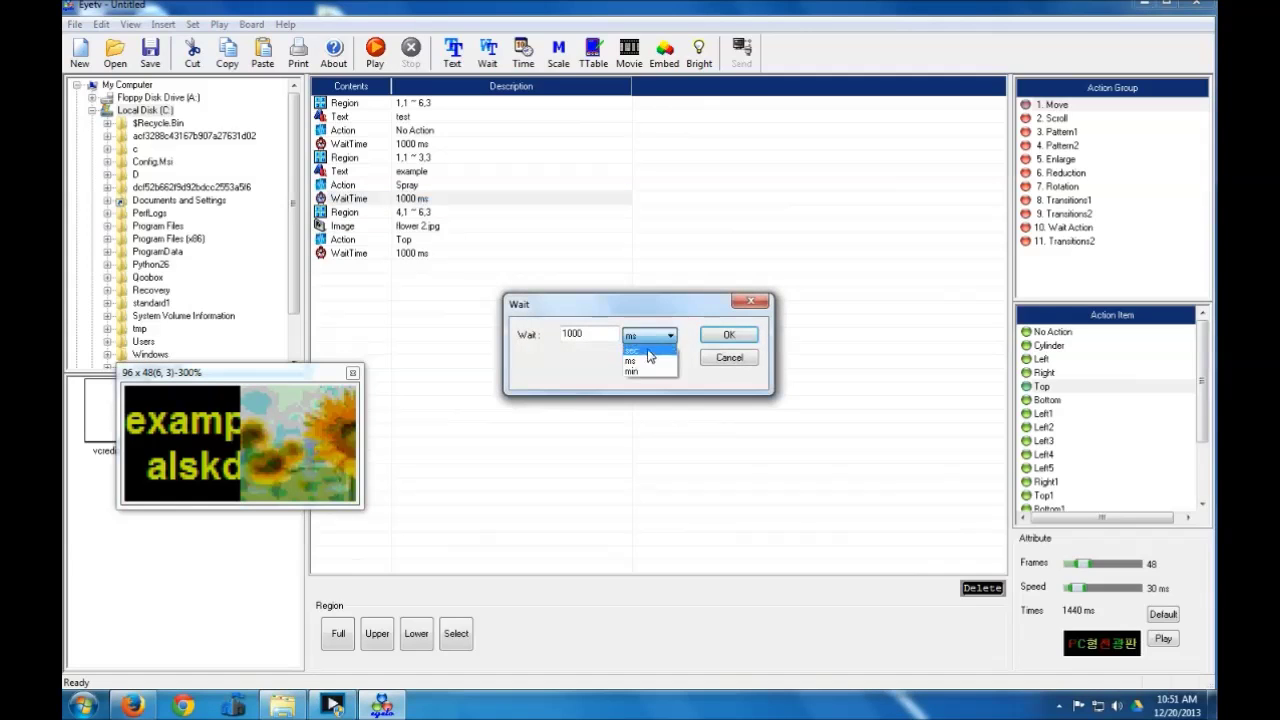
pyautogui.click(646, 360)
pyautogui.write('5')
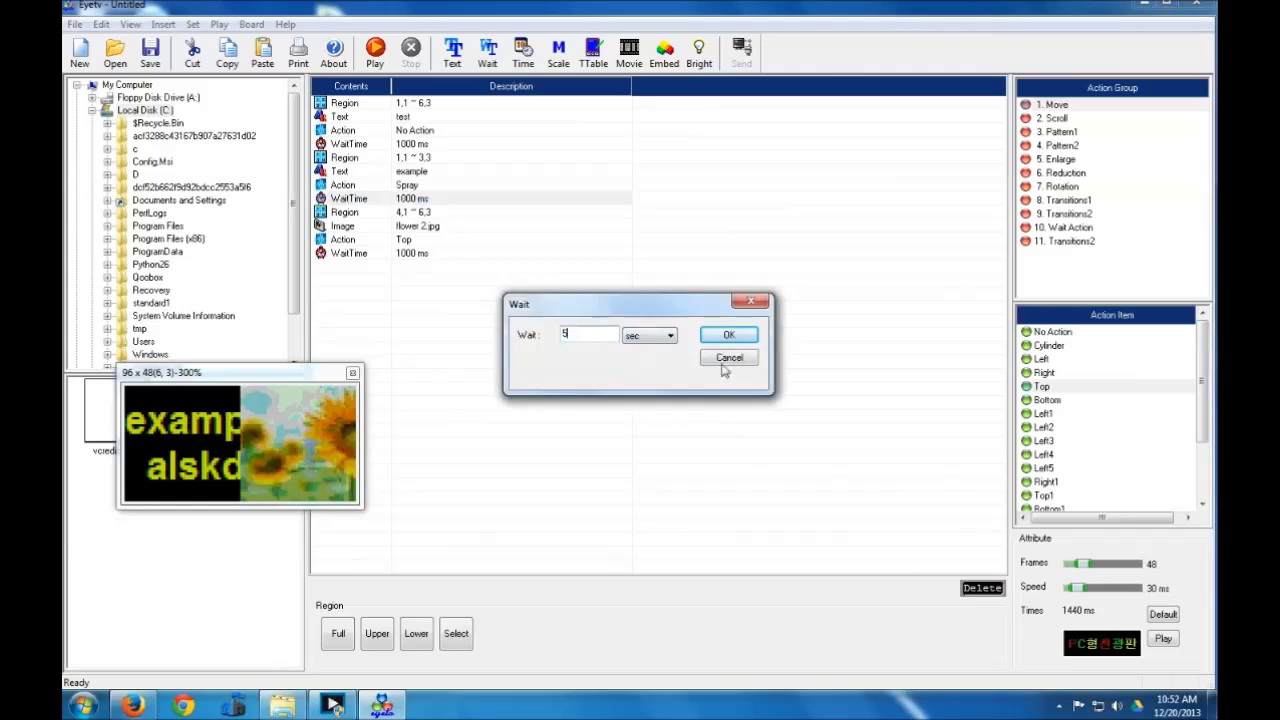
pyautogui.click(730, 334)
# - Play the twelve-step sequence in the preview, stop it, and clear the row selection
pyautogui.click(405, 105)
pyautogui.click(375, 50)
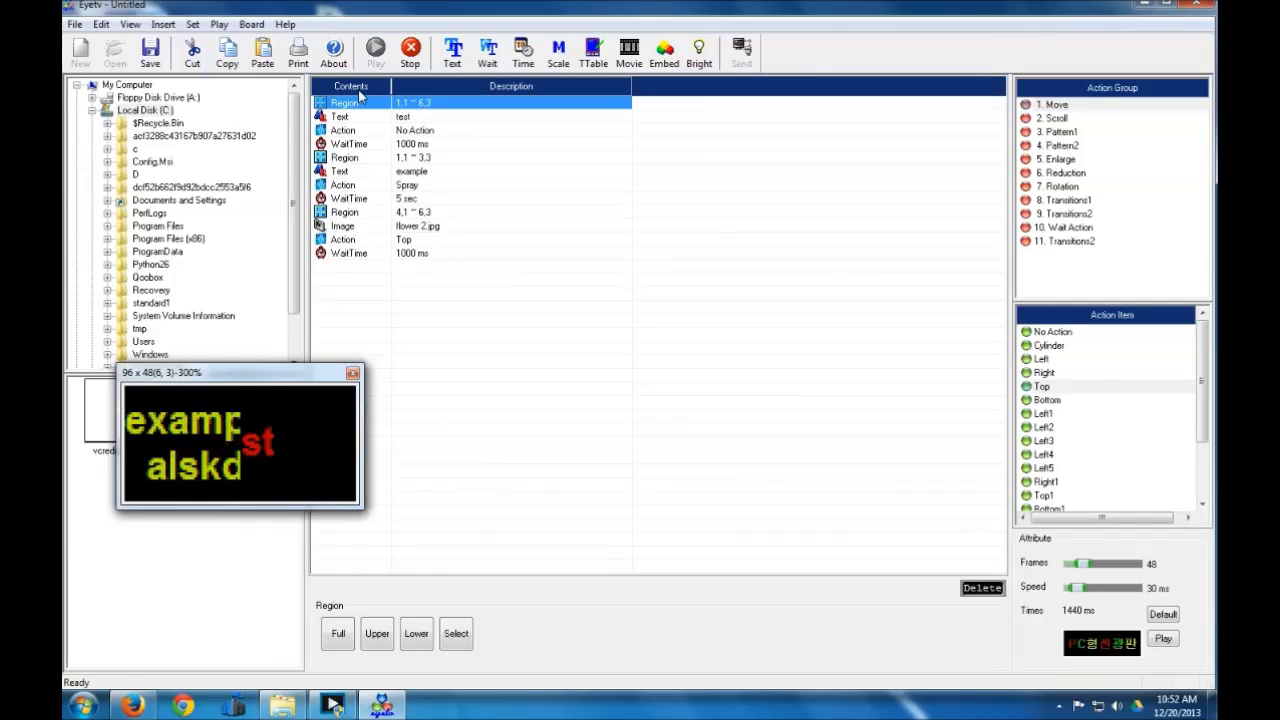
pyautogui.click(410, 56)
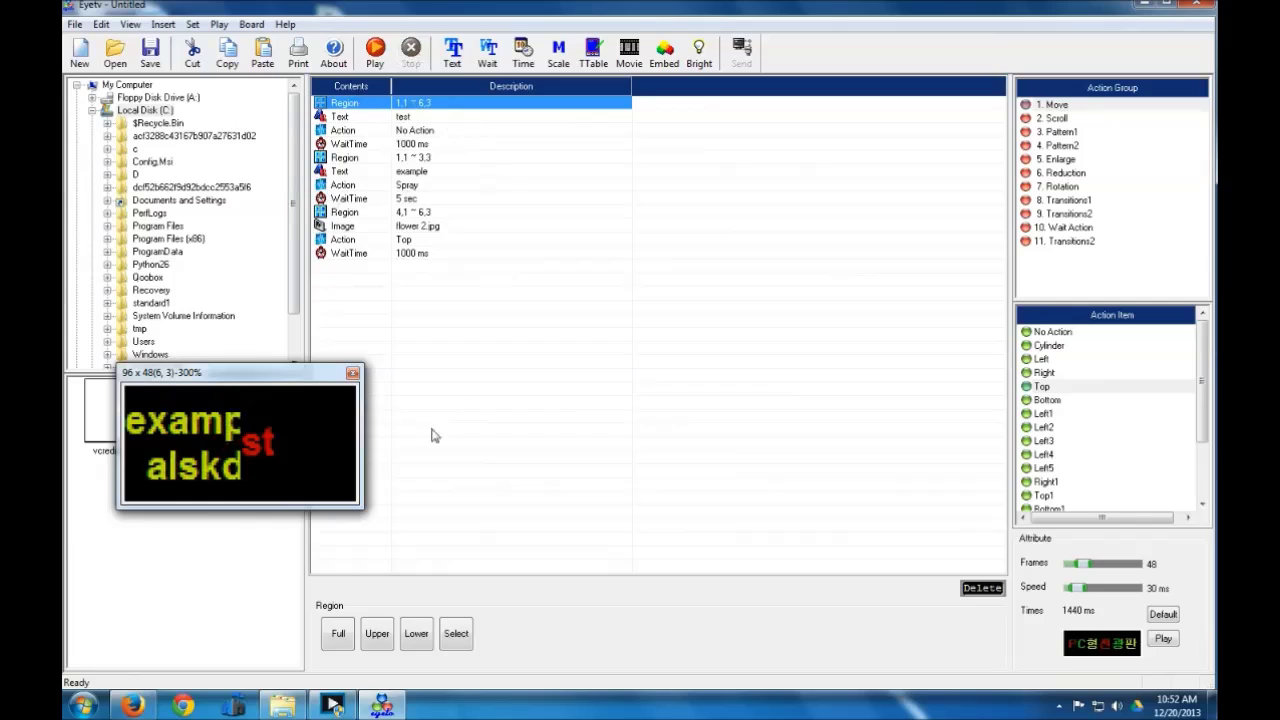
pyautogui.click(338, 634)
pyautogui.click(363, 274)
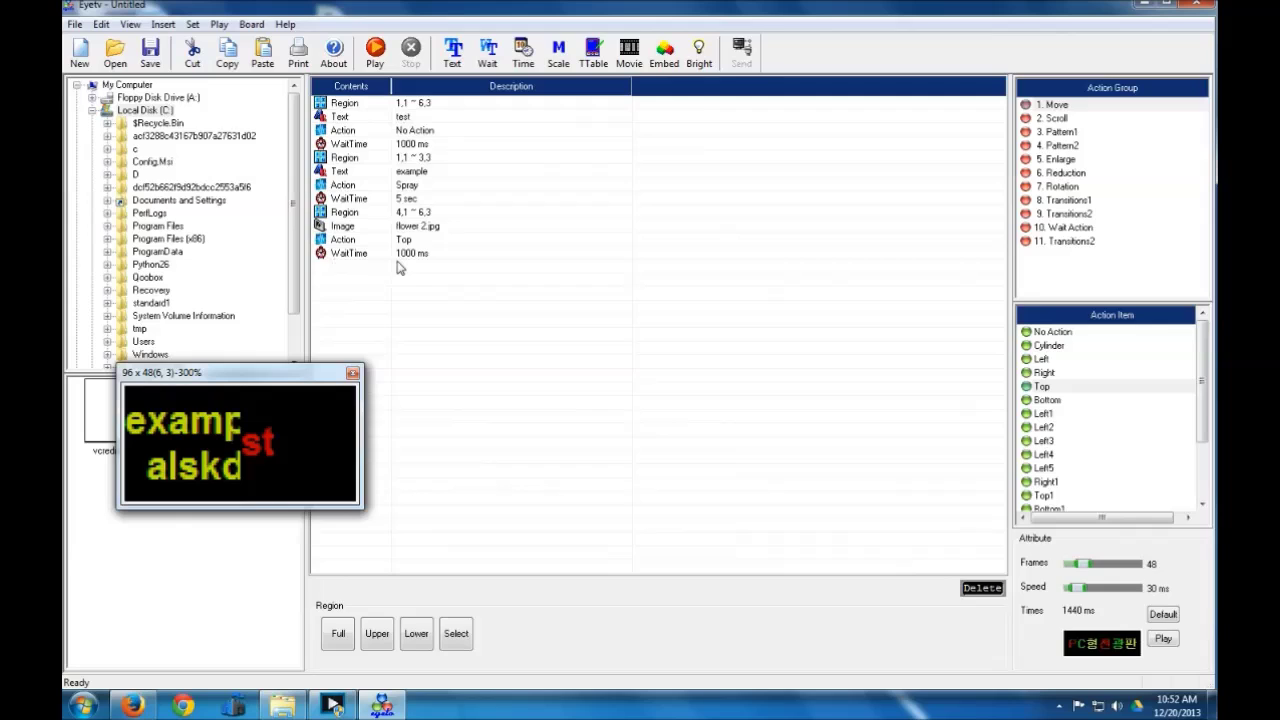
pyautogui.click(340, 636)
# - Replace the first Region row with Region Full (1,1 ~ 6,3) and append another full region at the end
pyautogui.click(402, 116)
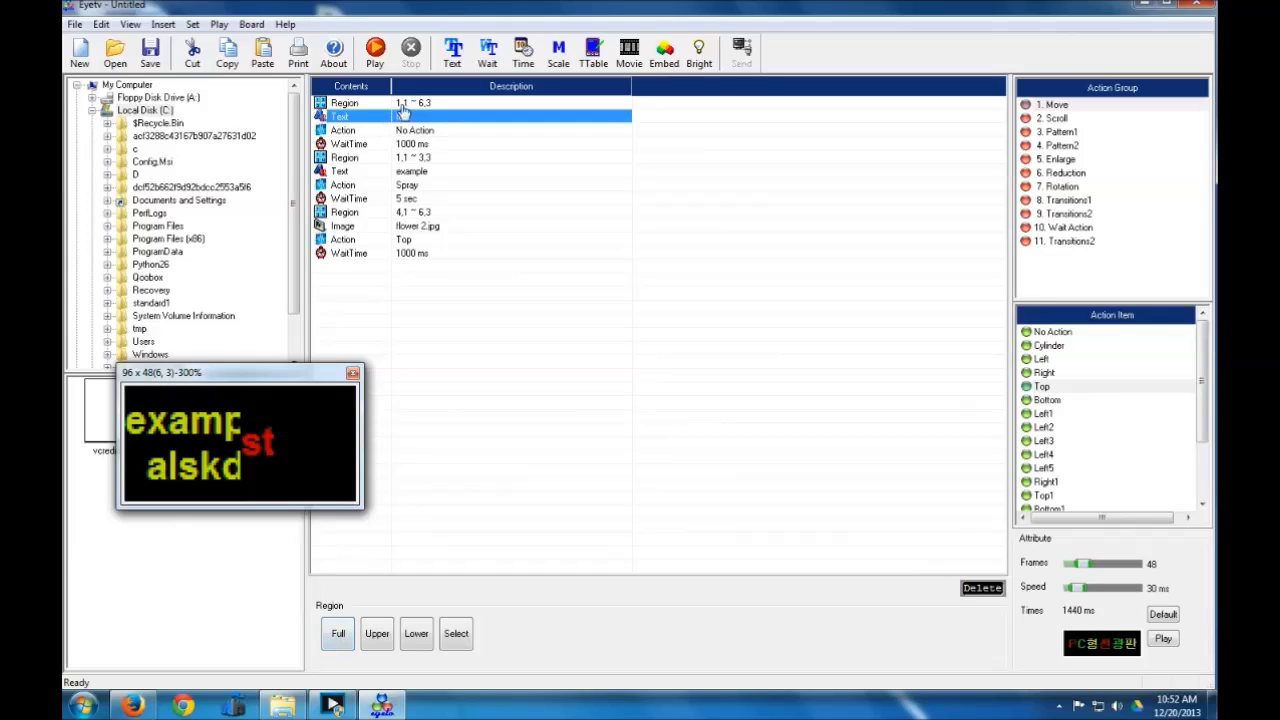
pyautogui.click(402, 104)
pyautogui.click(982, 588)
pyautogui.click(430, 104)
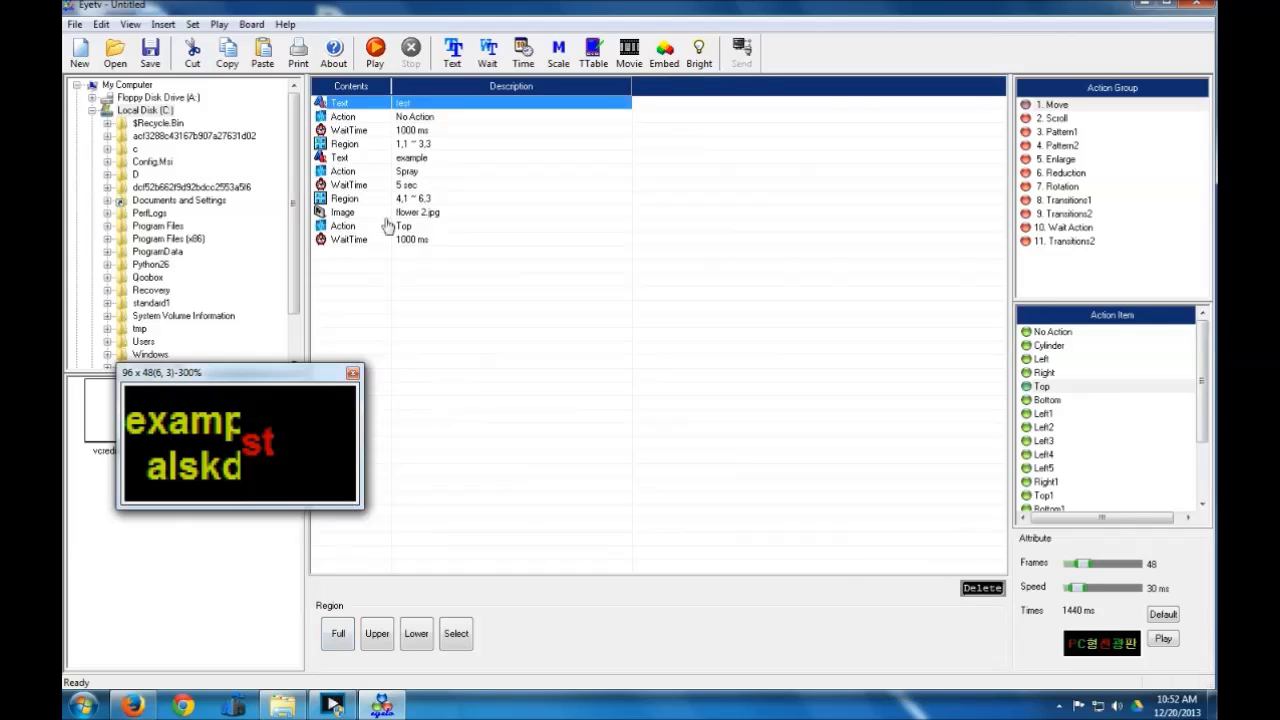
pyautogui.click(336, 632)
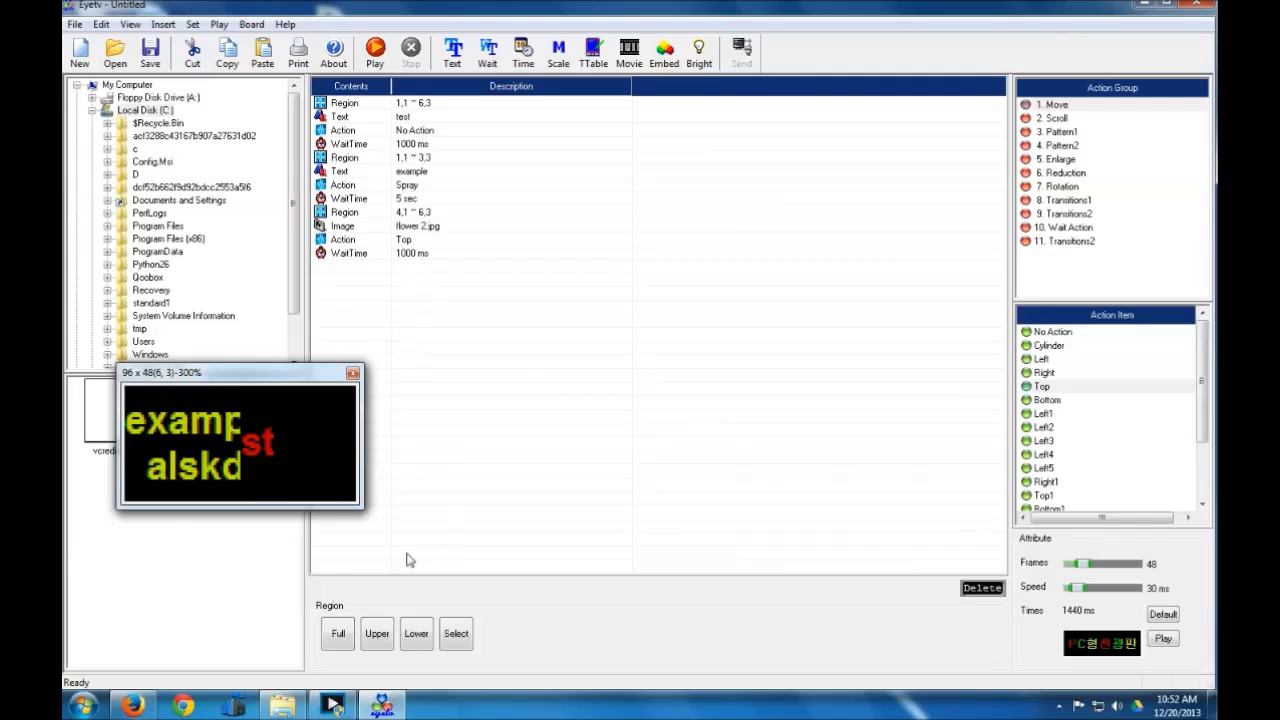
pyautogui.click(336, 641)
pyautogui.click(345, 104)
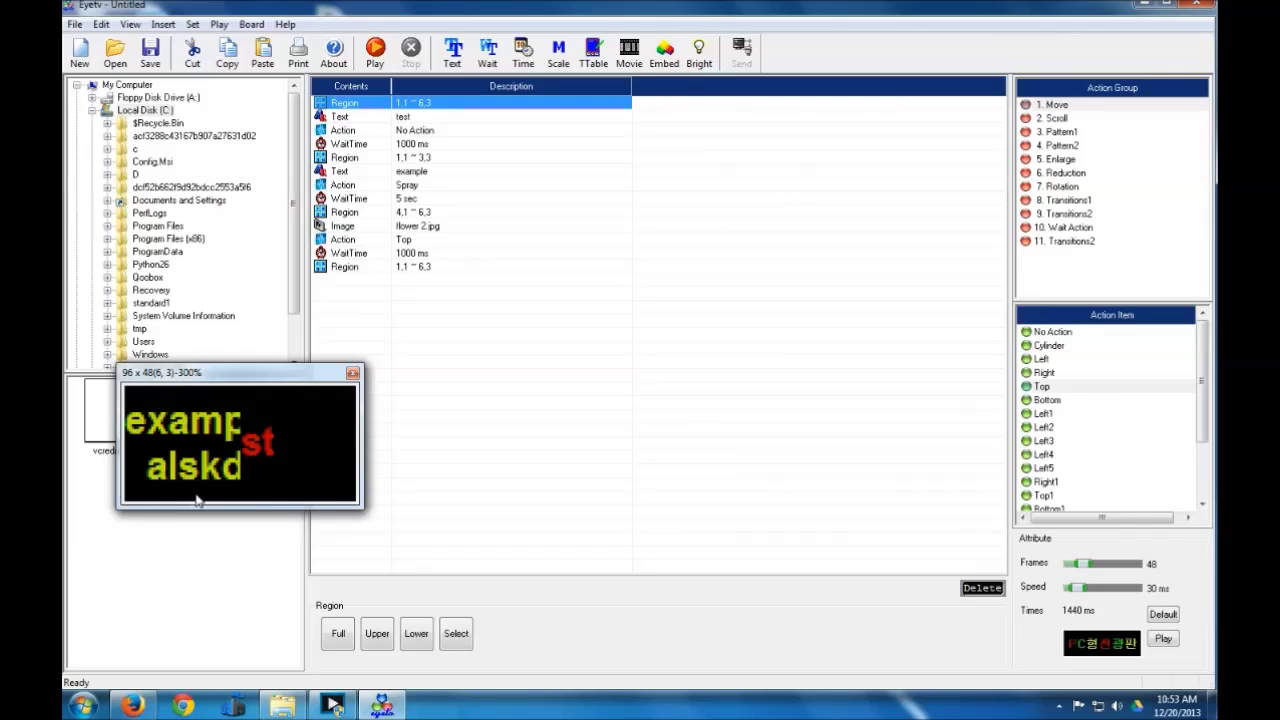
# - Delete the WaitTime 5 sec row following the Spray step
pyautogui.click(402, 200)
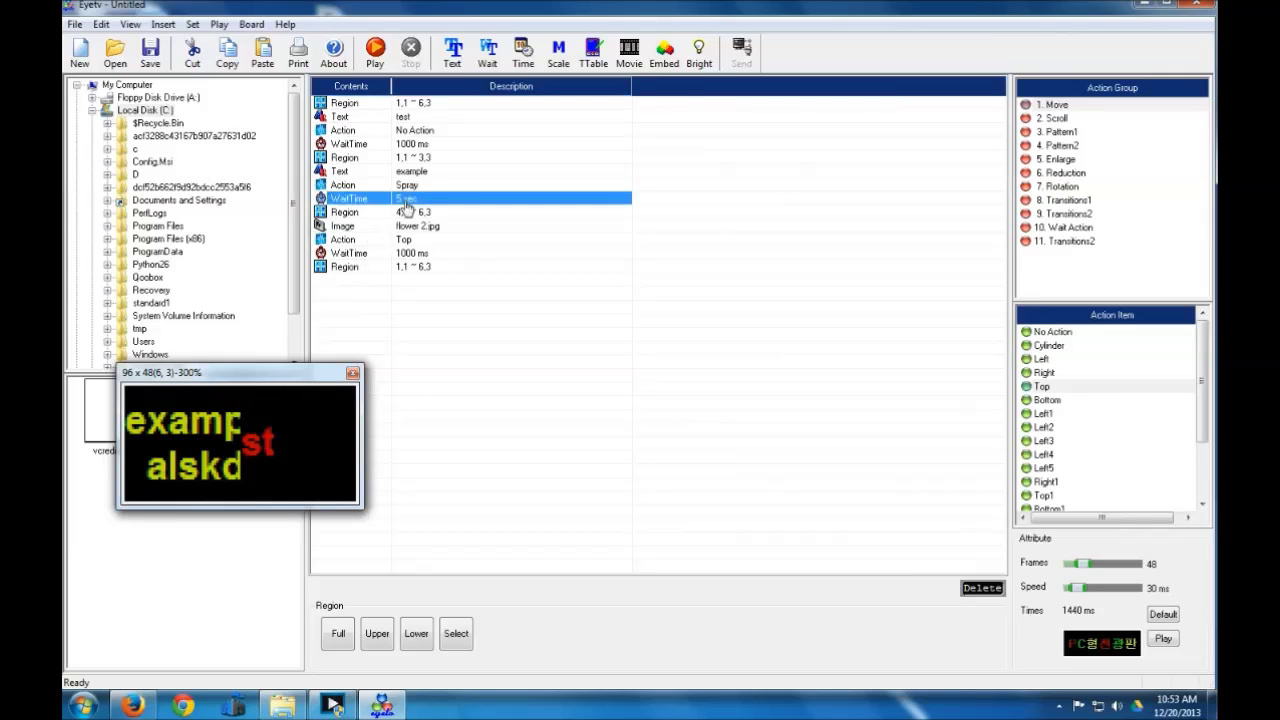
pyautogui.click(984, 589)
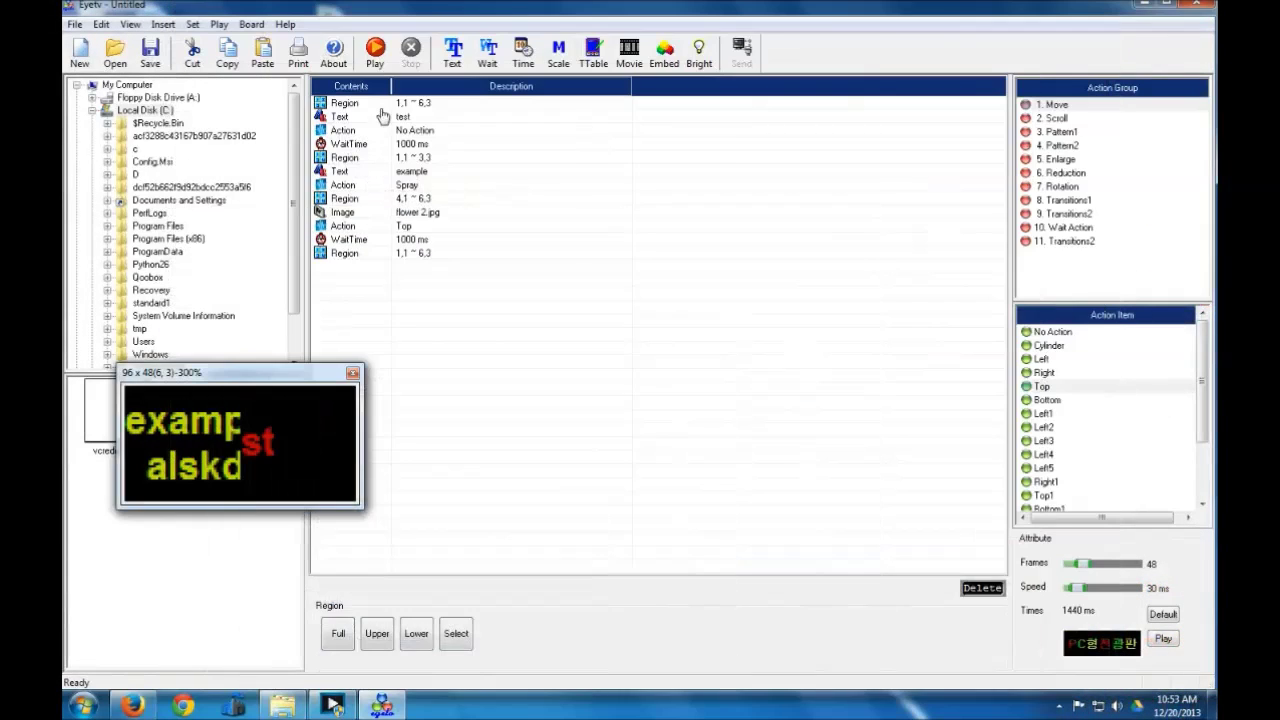
pyautogui.doubleClick(372, 104)
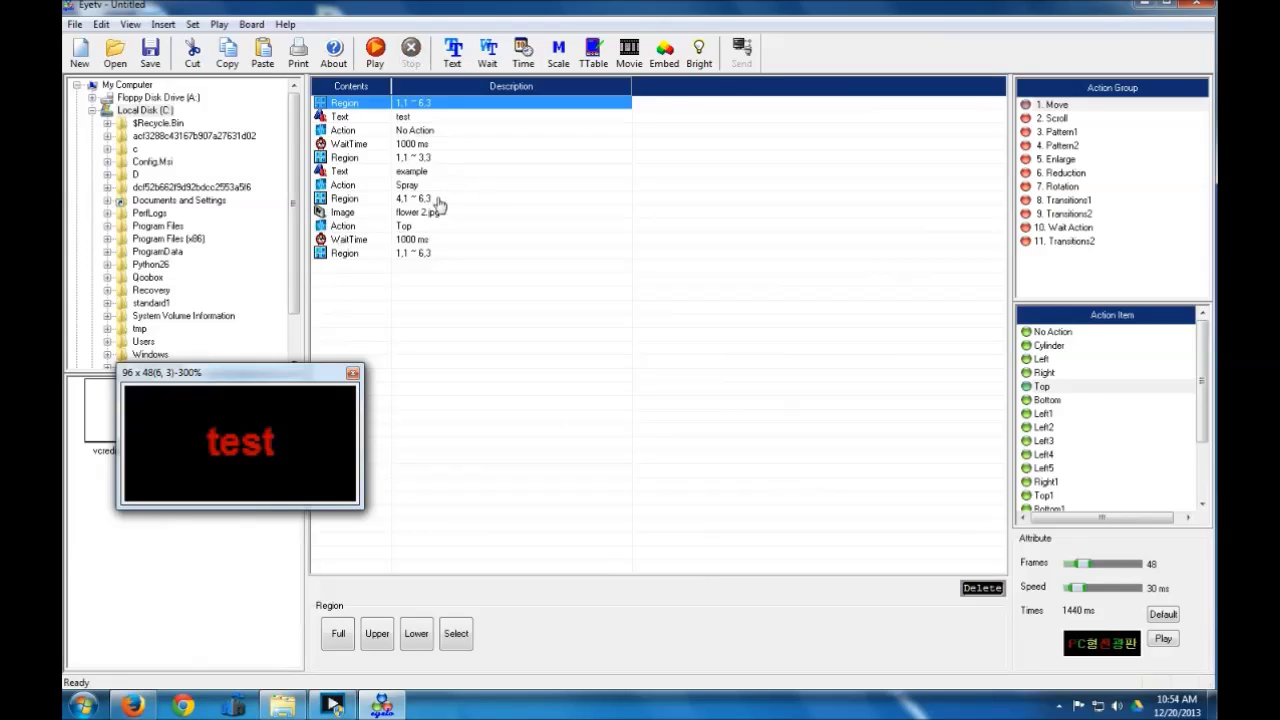
# - Set the 'example' text's animation to 1. Move > No Action, then play and stop the preview
pyautogui.doubleClick(413, 189)
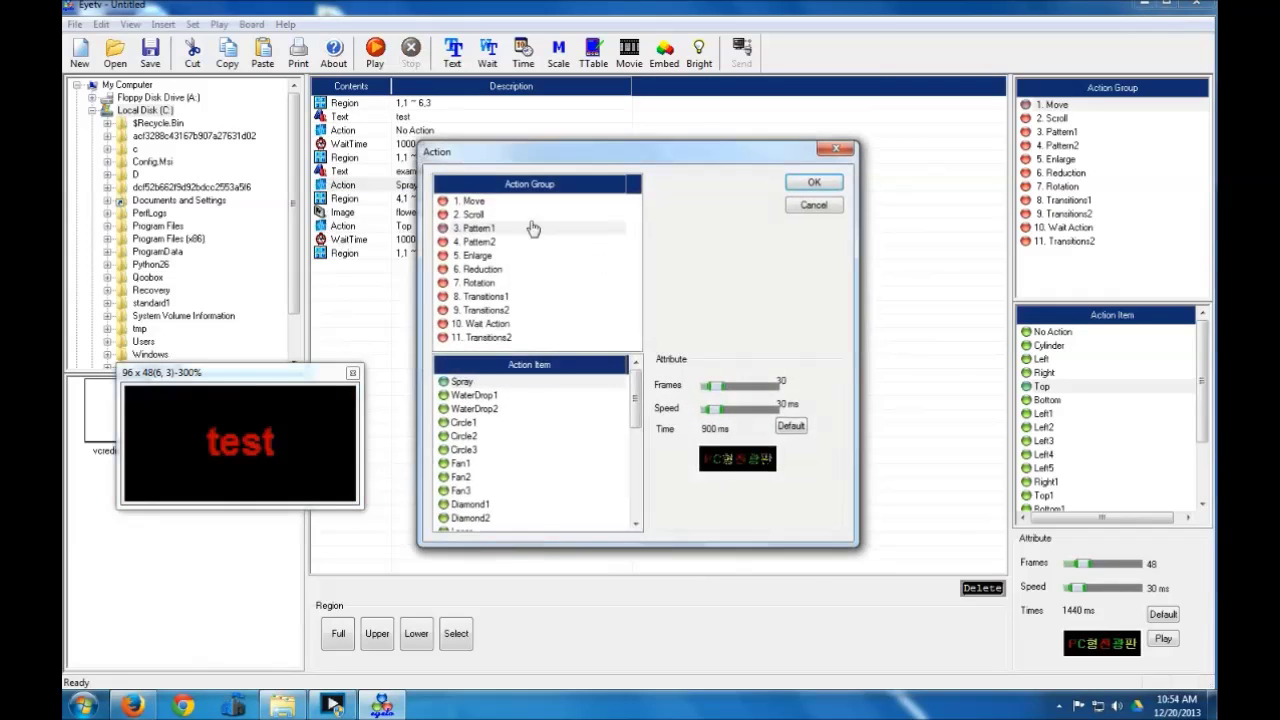
pyautogui.click(506, 203)
pyautogui.click(490, 384)
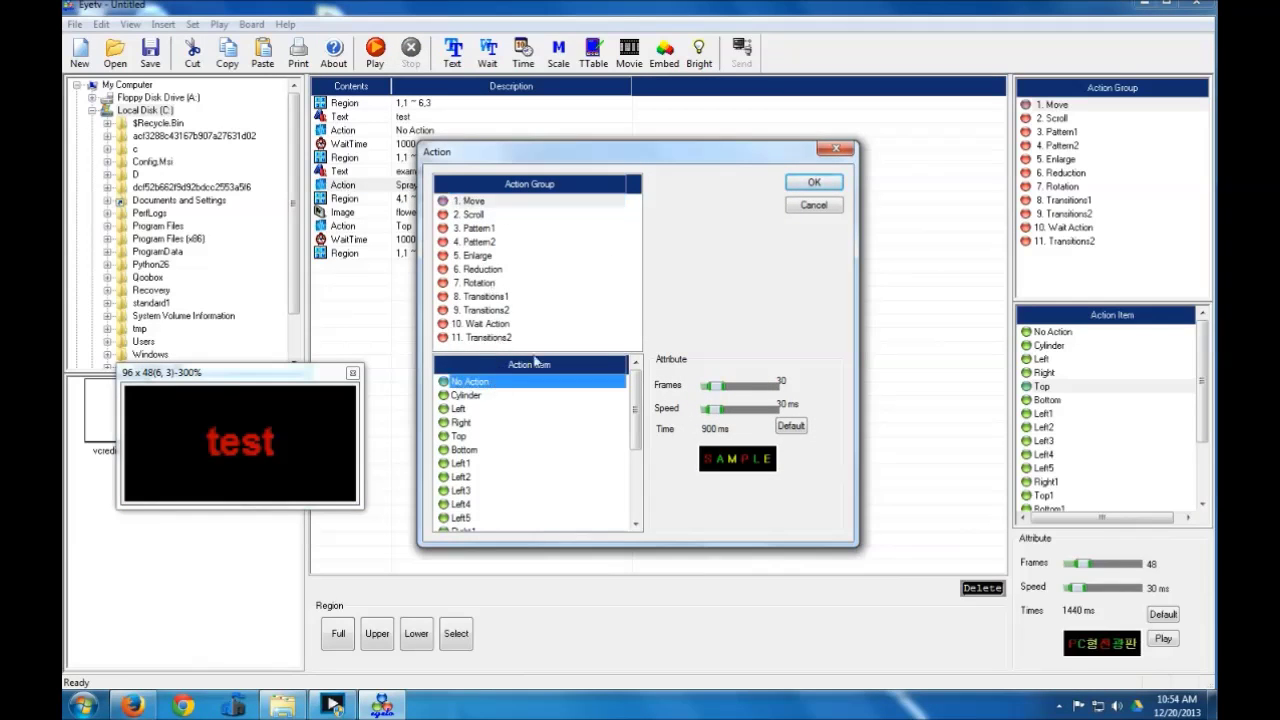
pyautogui.click(814, 182)
pyautogui.click(449, 106)
pyautogui.click(375, 50)
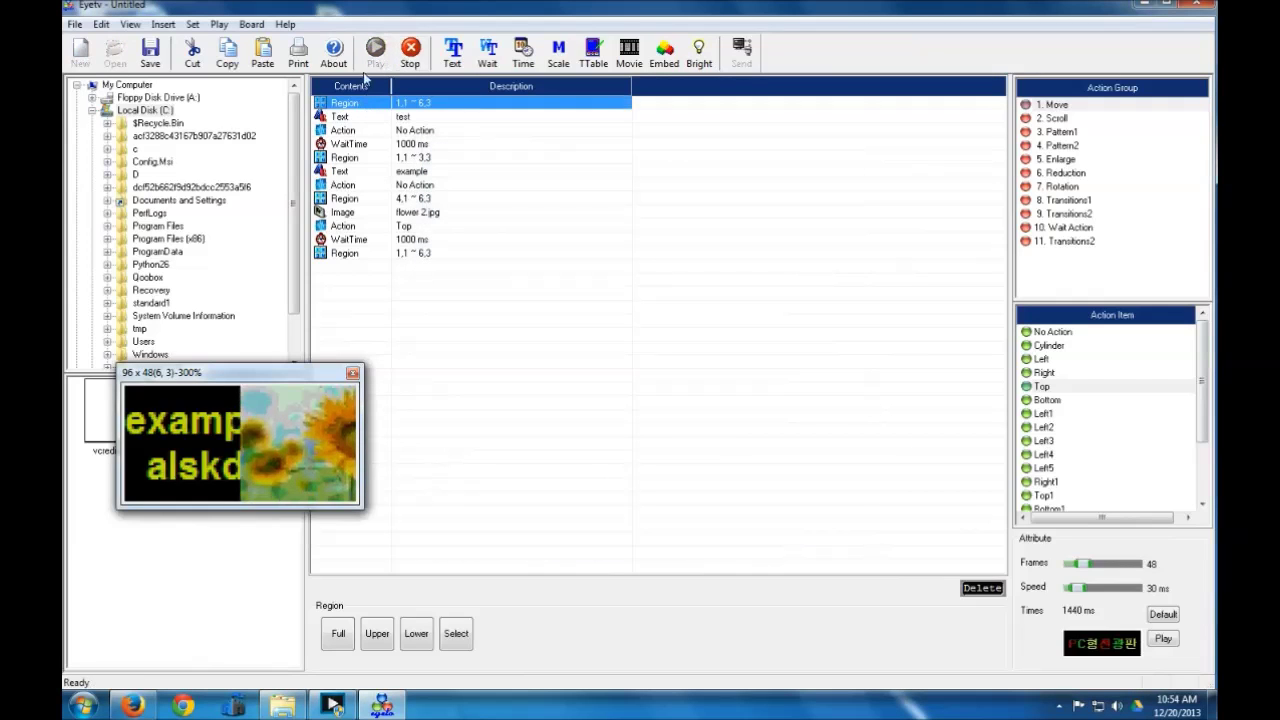
pyautogui.click(418, 55)
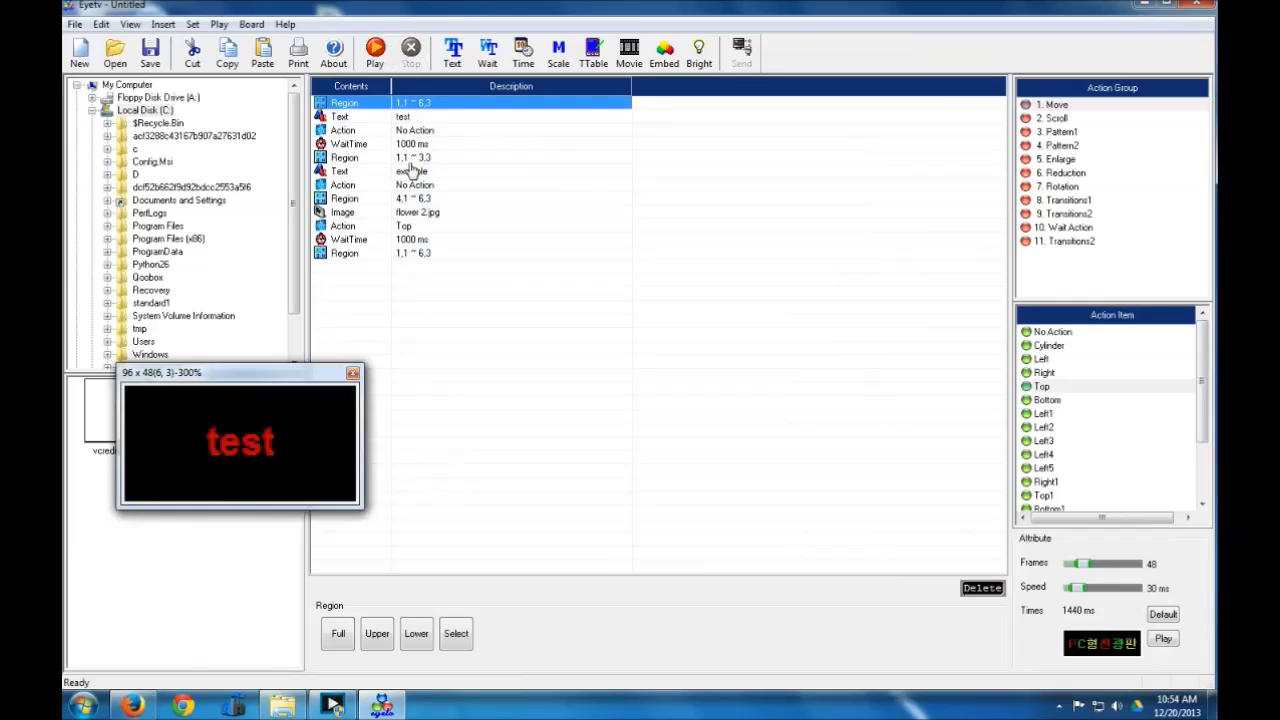